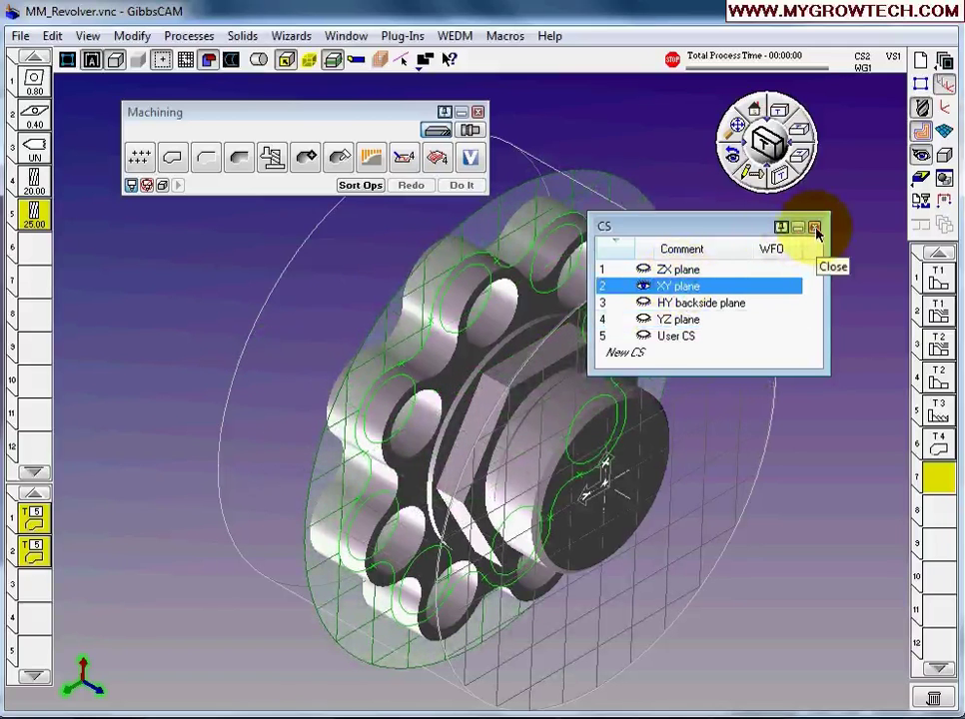
Step: Switch contour process #1's machining coordinate system from the ZX plane to 2: XY plane
left_click(815, 229)
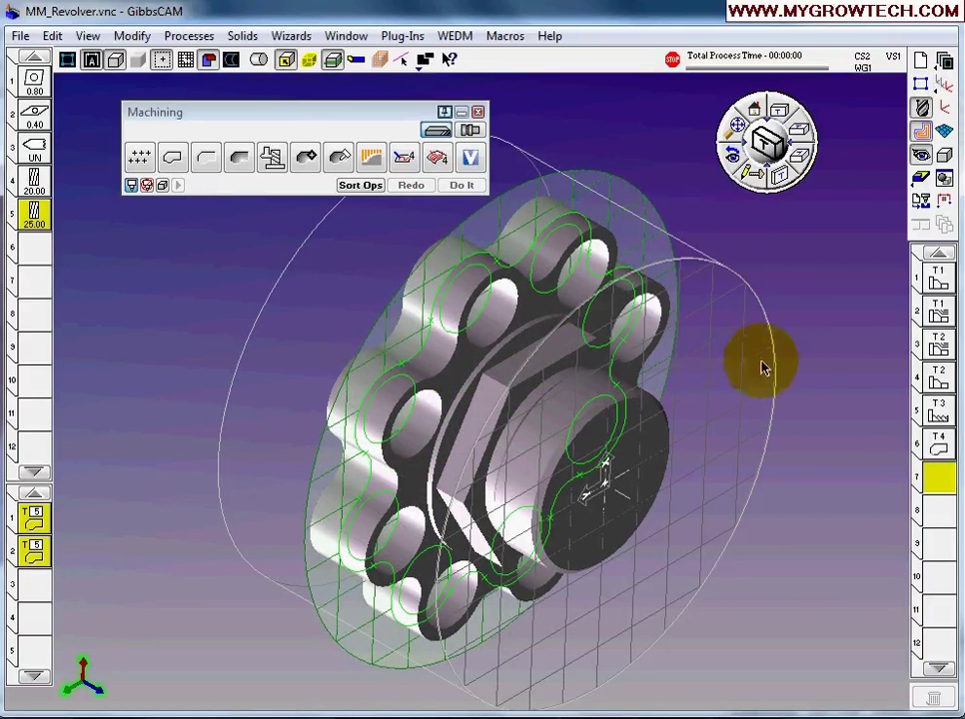
double_click(38, 515)
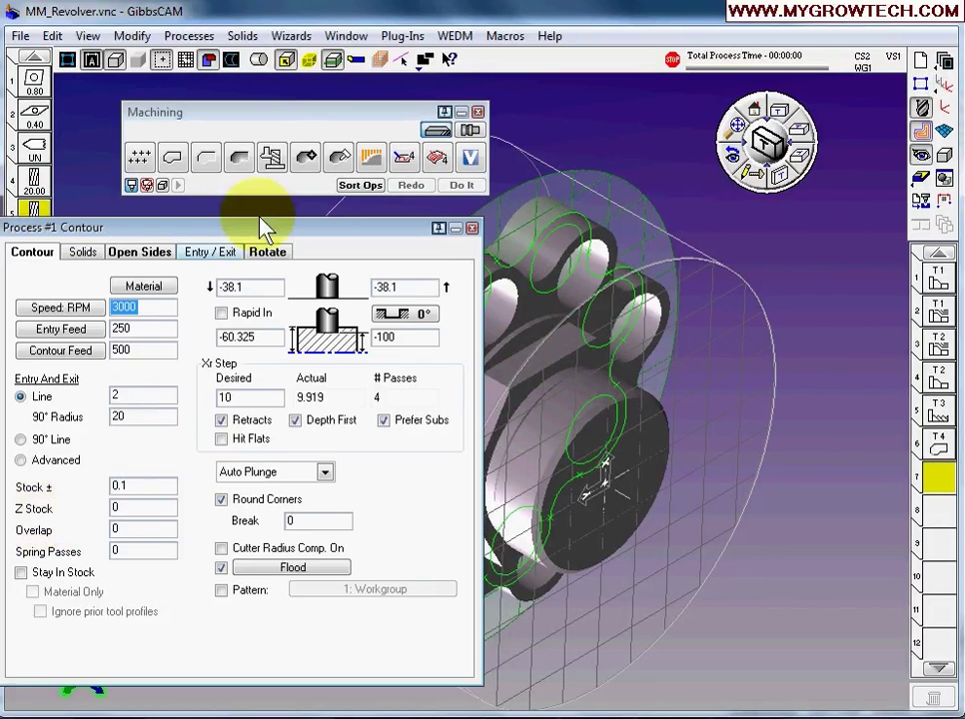
left_click_drag(272, 215, 401, 207)
left_click(296, 232)
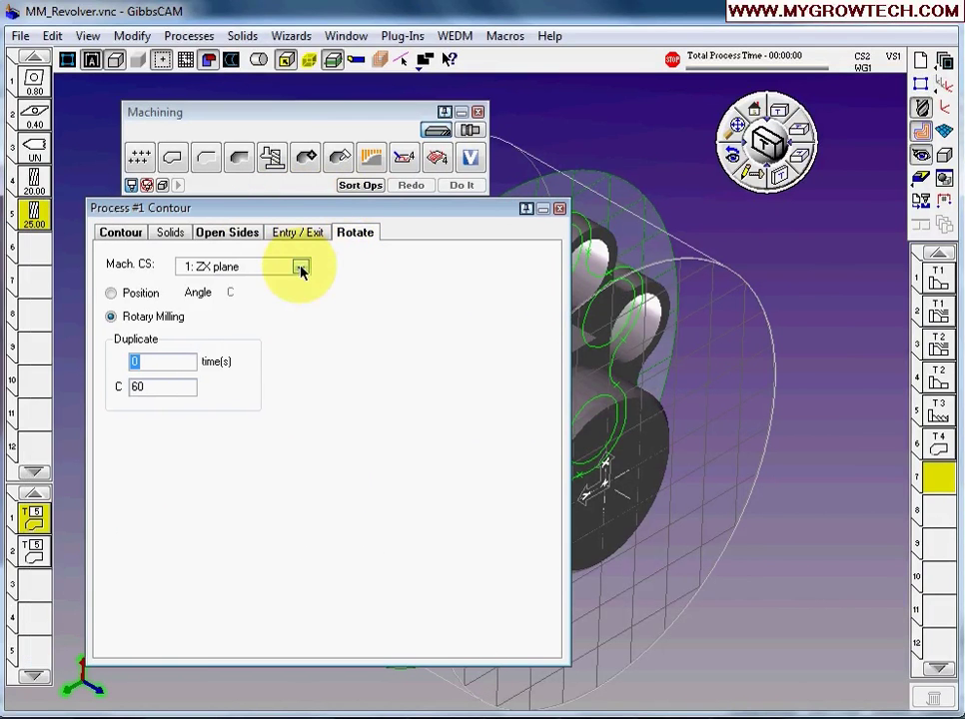
left_click(300, 267)
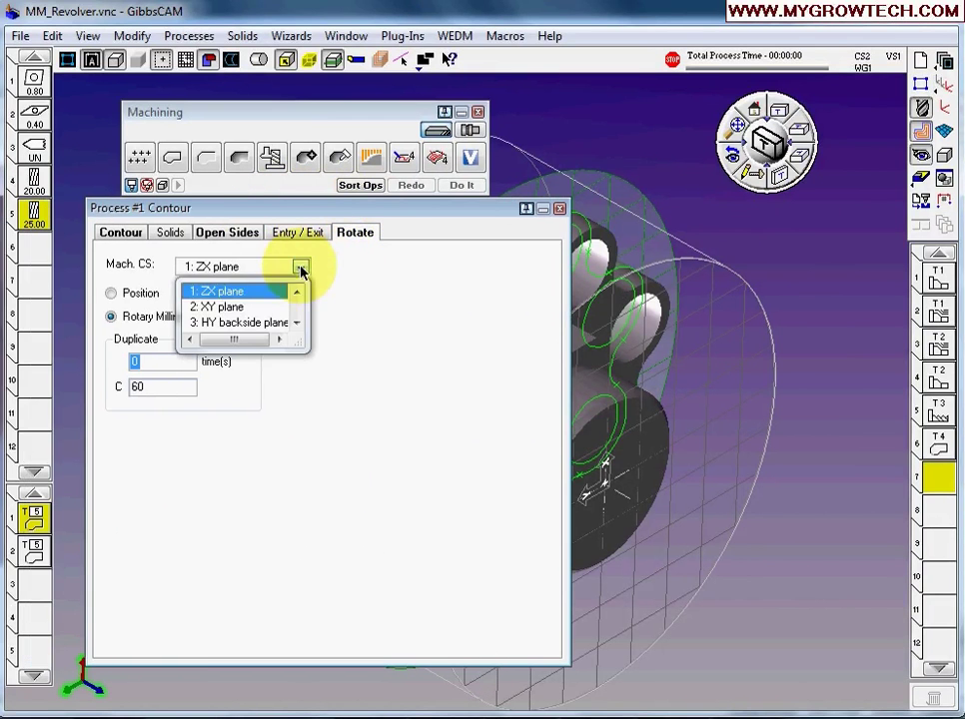
left_click(235, 309)
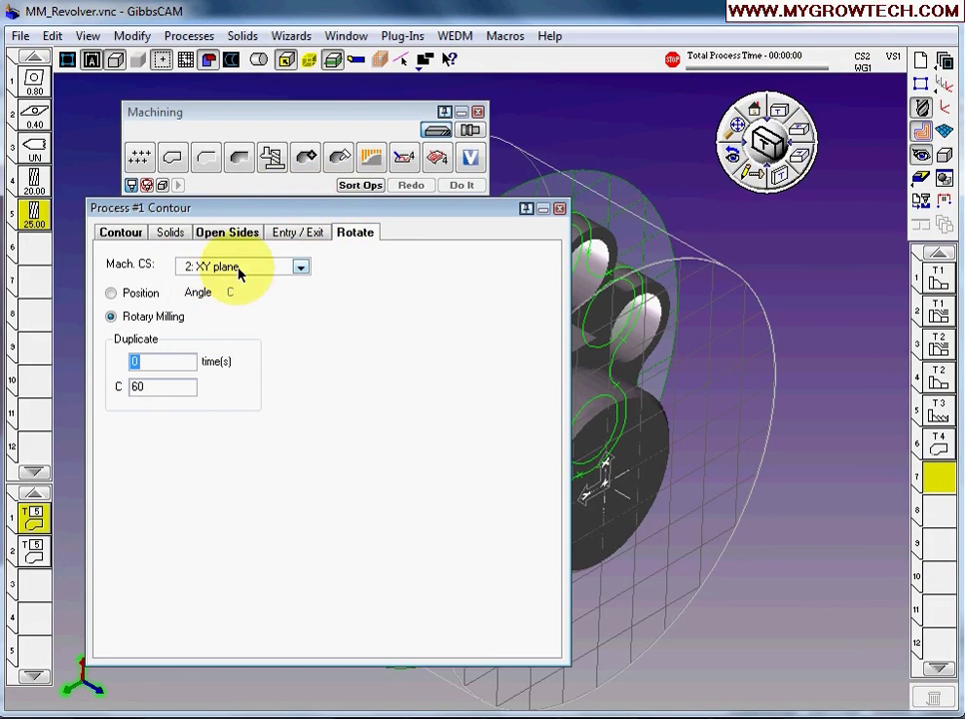
left_click_drag(349, 207, 328, 208)
Step: Edit the first contour depth, trying 100 before keeping -38.1
left_click(100, 234)
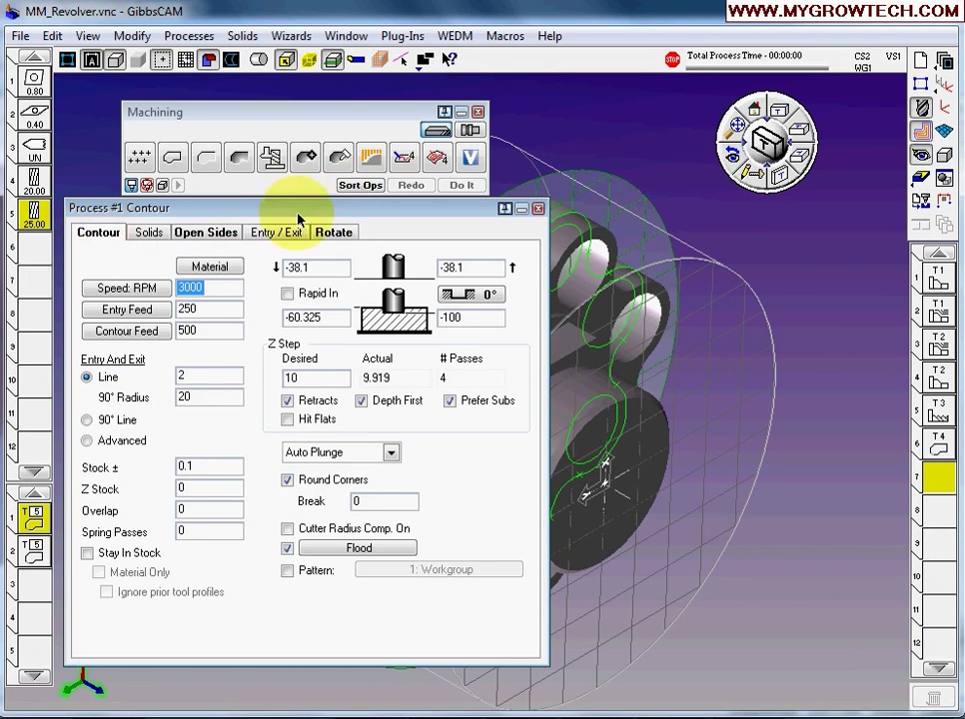
left_click_drag(340, 208, 199, 160)
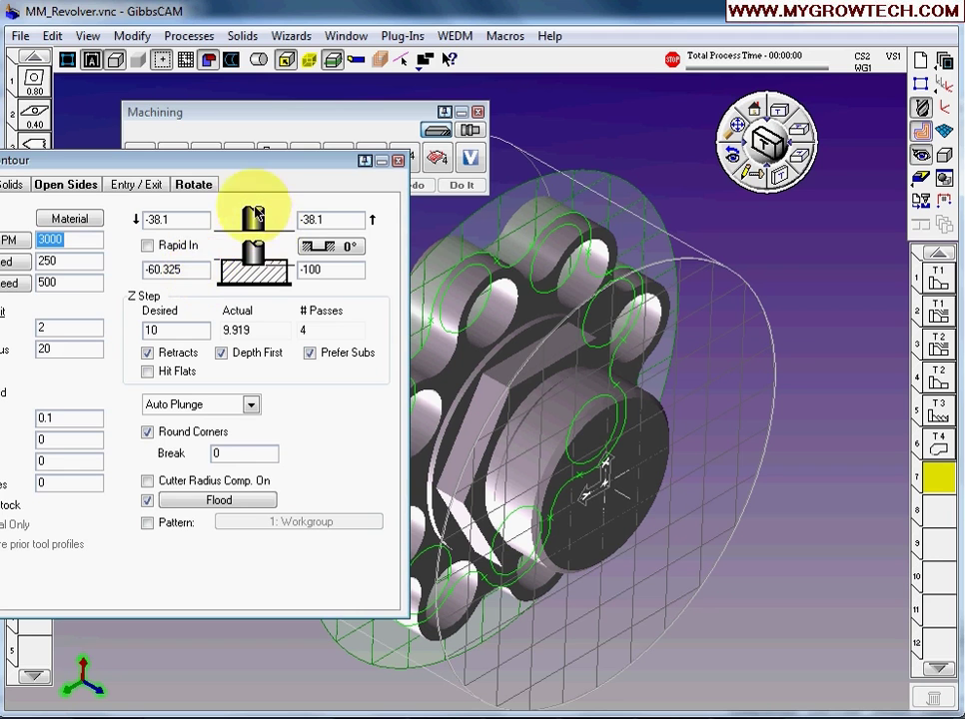
left_click_drag(250, 164, 232, 212)
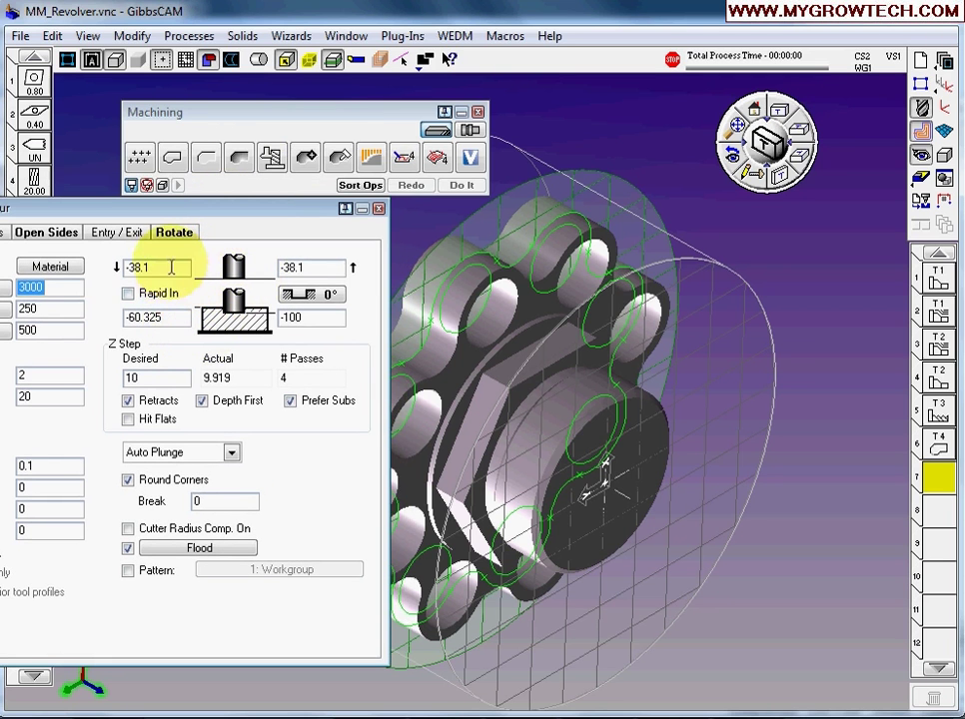
left_click_drag(190, 266, 65, 270)
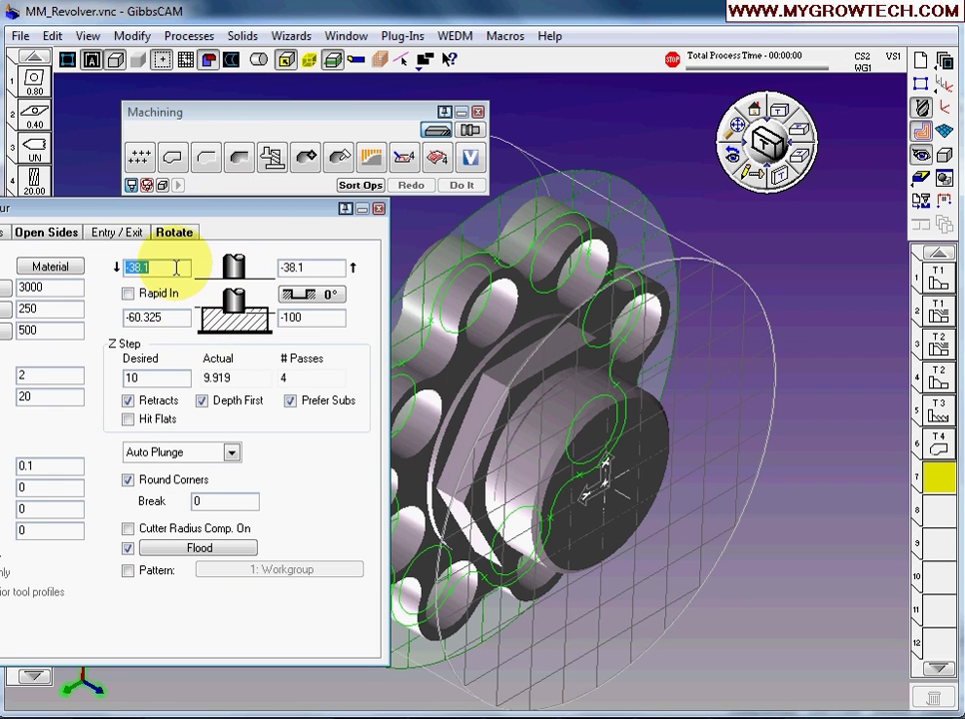
type("100")
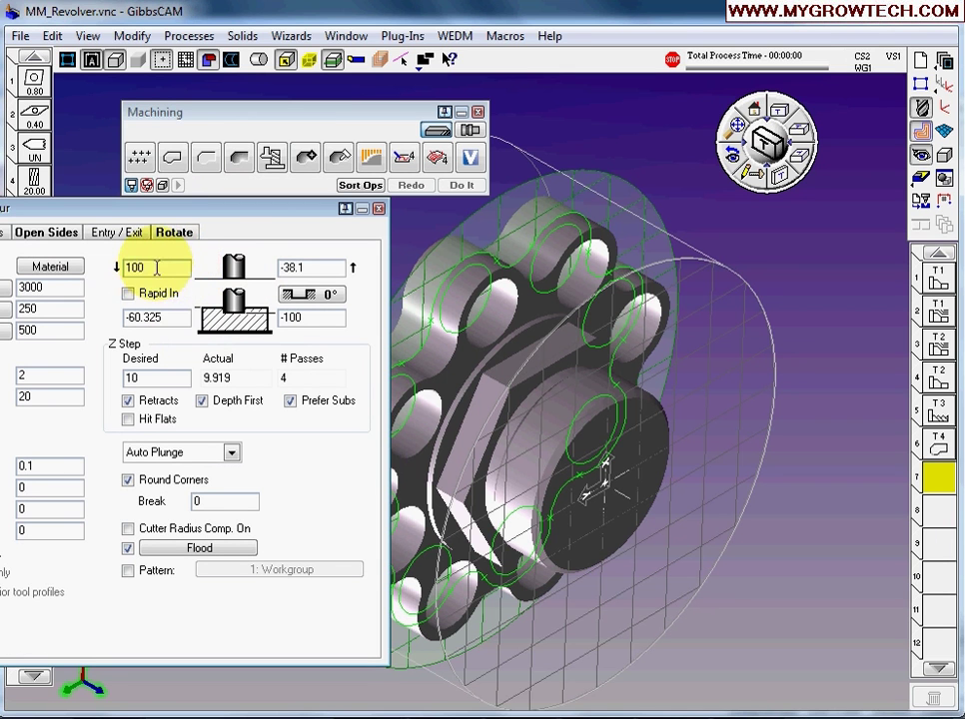
double_click(168, 276)
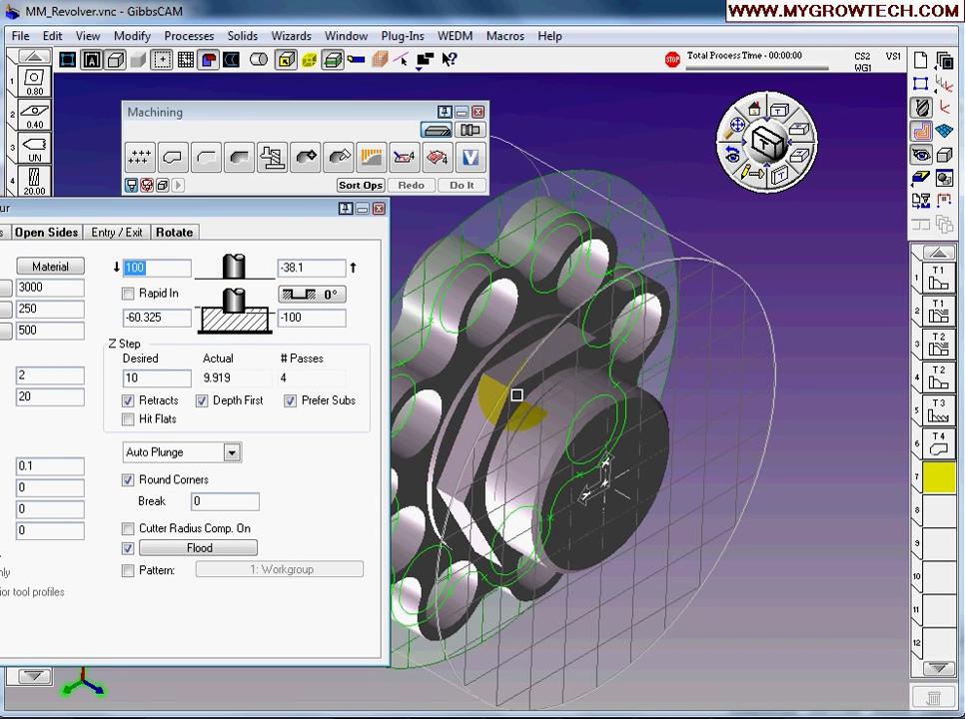
left_click(175, 273)
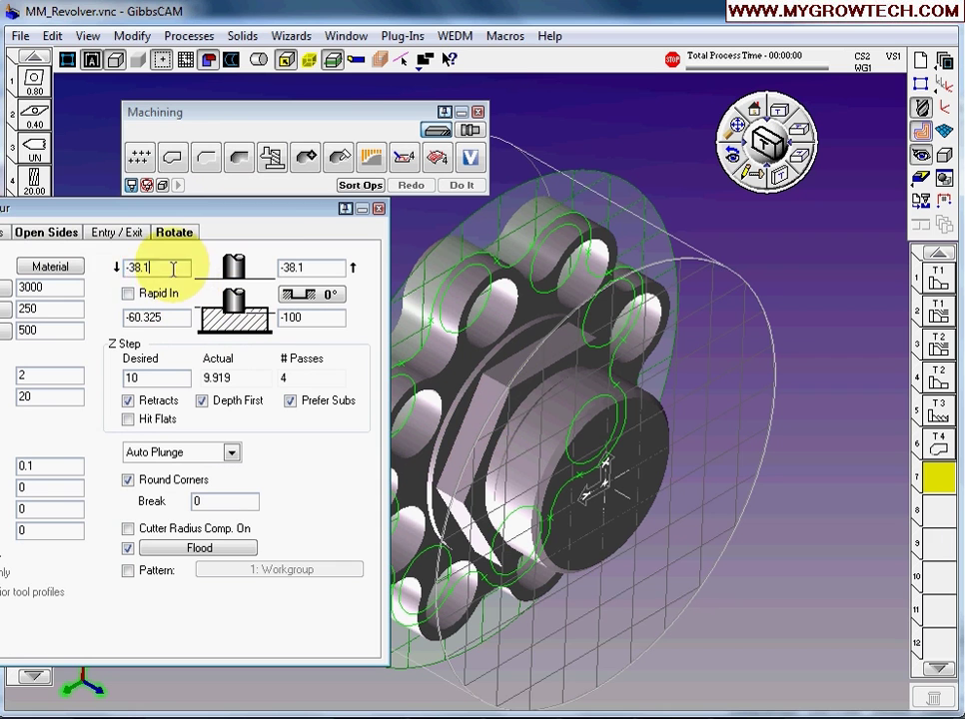
Step: Set the bottom depth to -100 and the Z step to 10, then close the contour settings
left_click(312, 270)
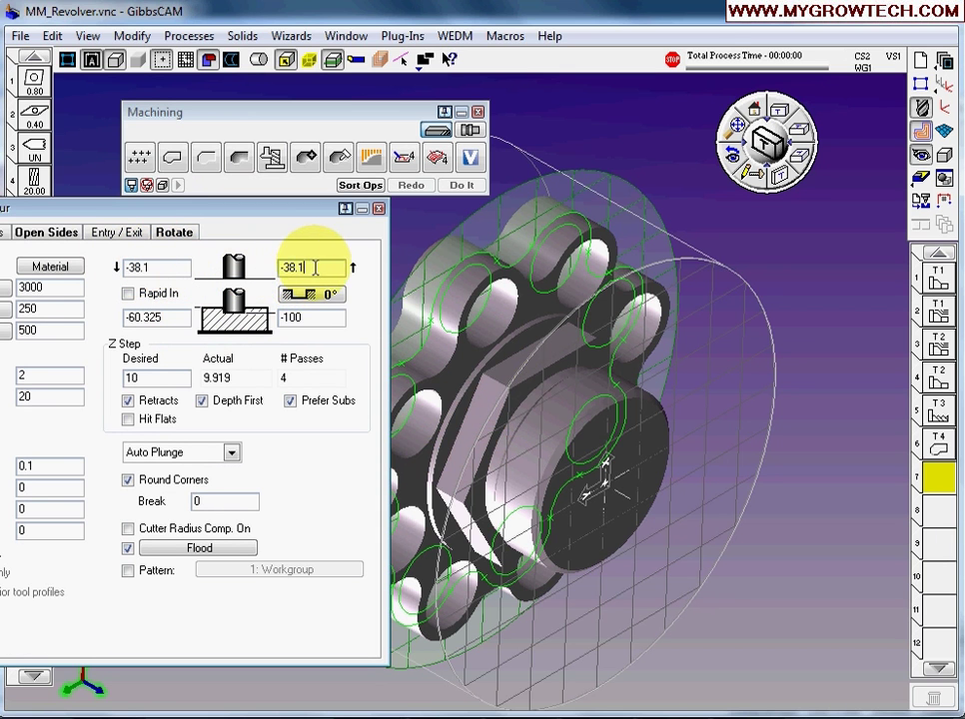
left_click_drag(168, 318, 143, 317)
double_click(132, 318)
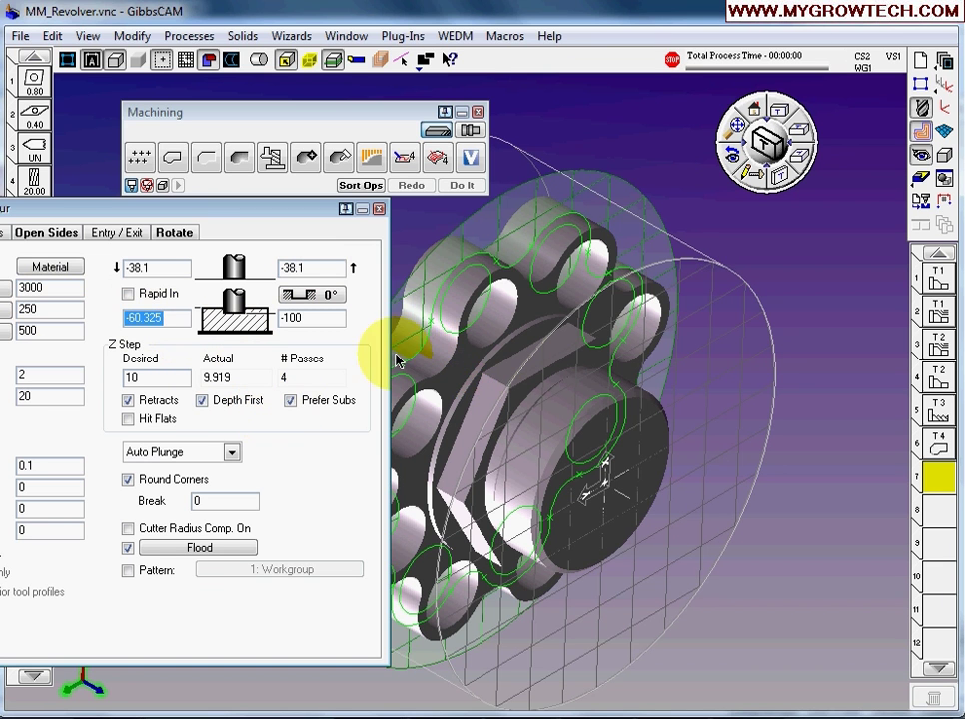
mouse_move(570, 441)
middle_mouse_down()
mouse_move(531, 418)
mouse_move(592, 462)
mouse_move(559, 449)
middle_mouse_up()
double_click(313, 320)
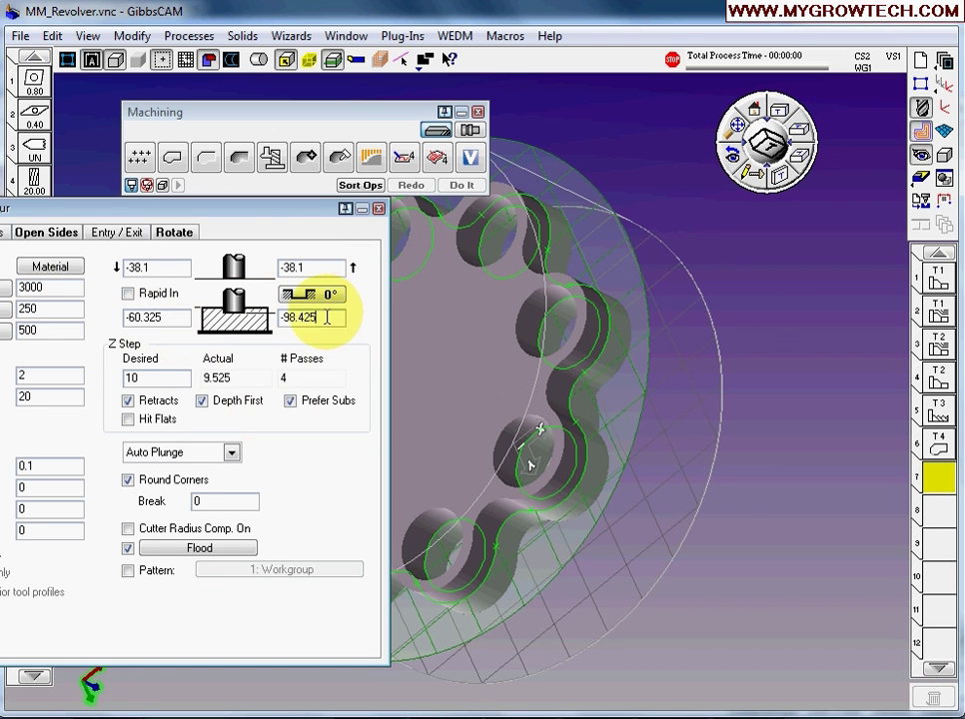
type("-100")
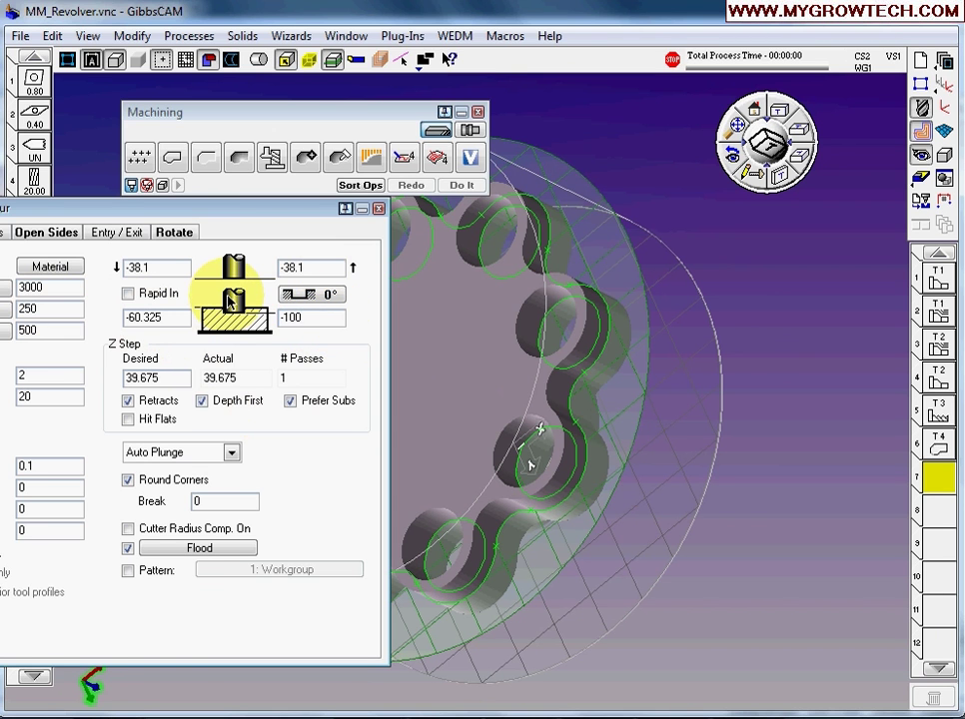
left_click(177, 378)
left_click_drag(176, 378, 86, 377)
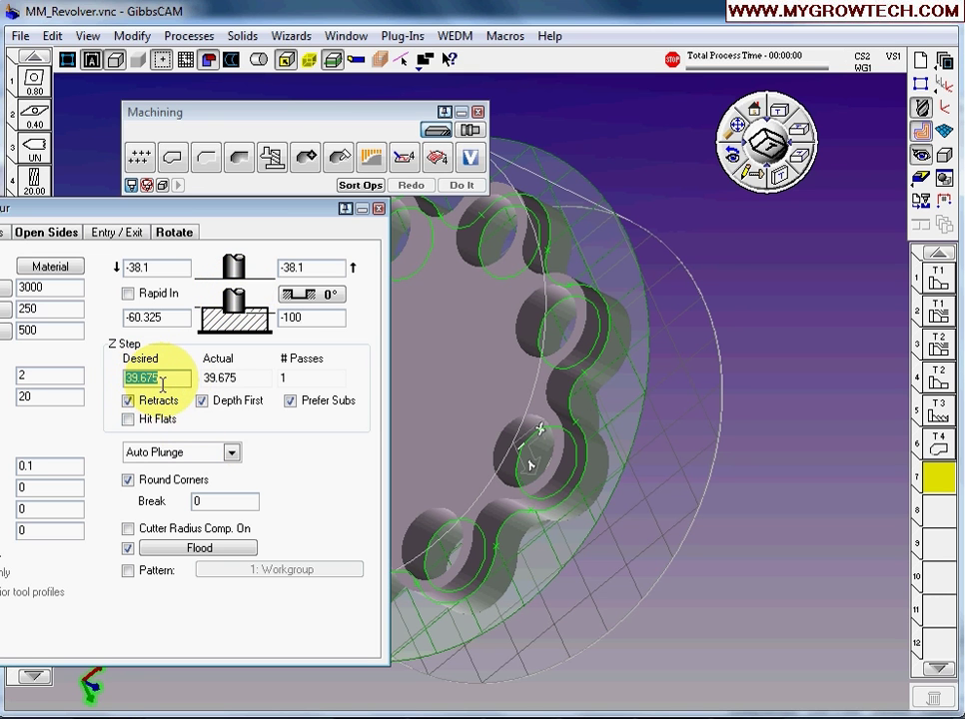
type("10")
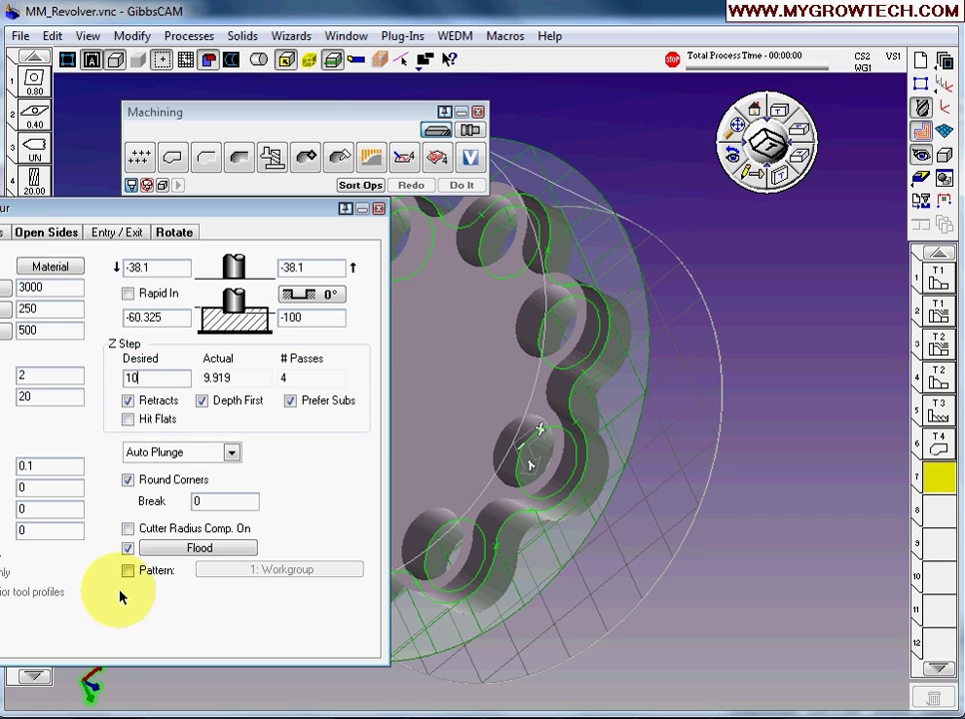
left_click(379, 209)
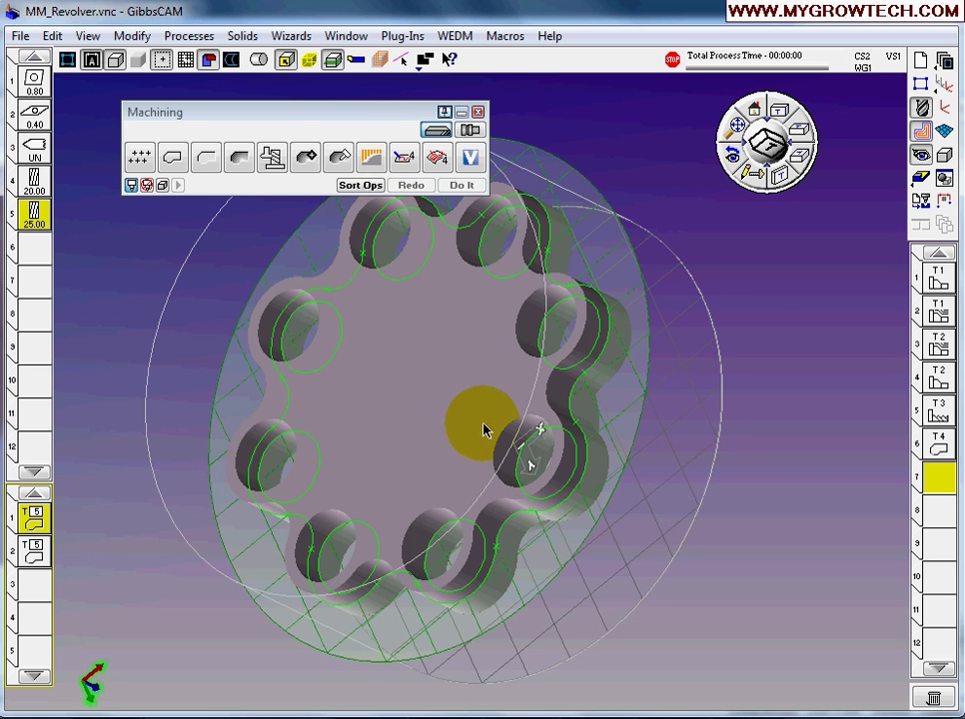
Step: Select the revolver's outer lobed contour chain and generate tool 5 contour toolpaths along it
middle_click_drag(637, 469, 620, 225)
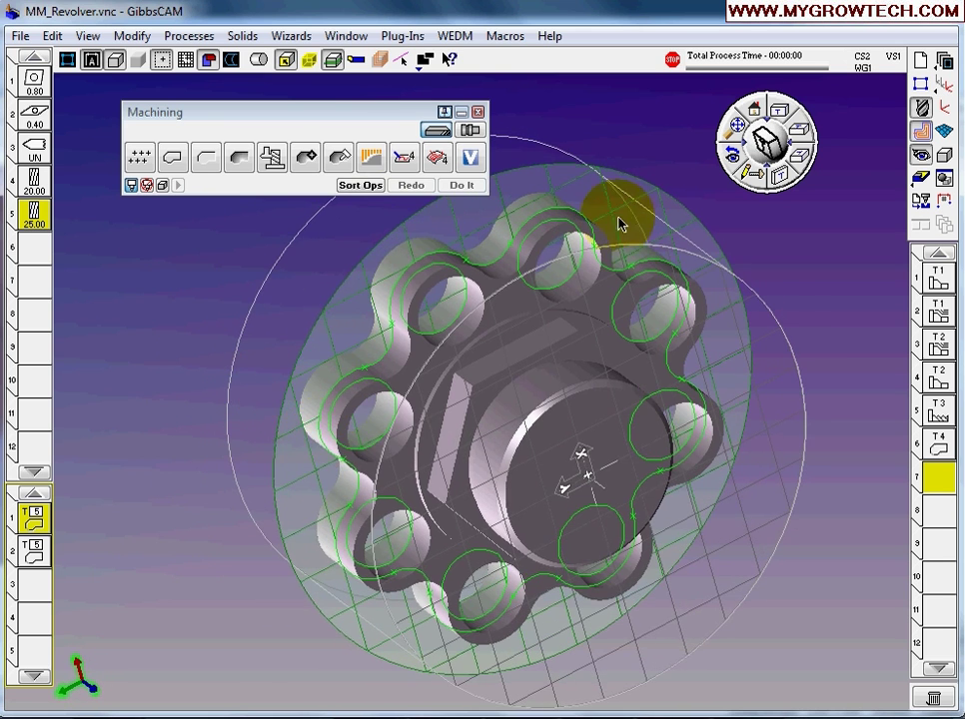
left_click(769, 194)
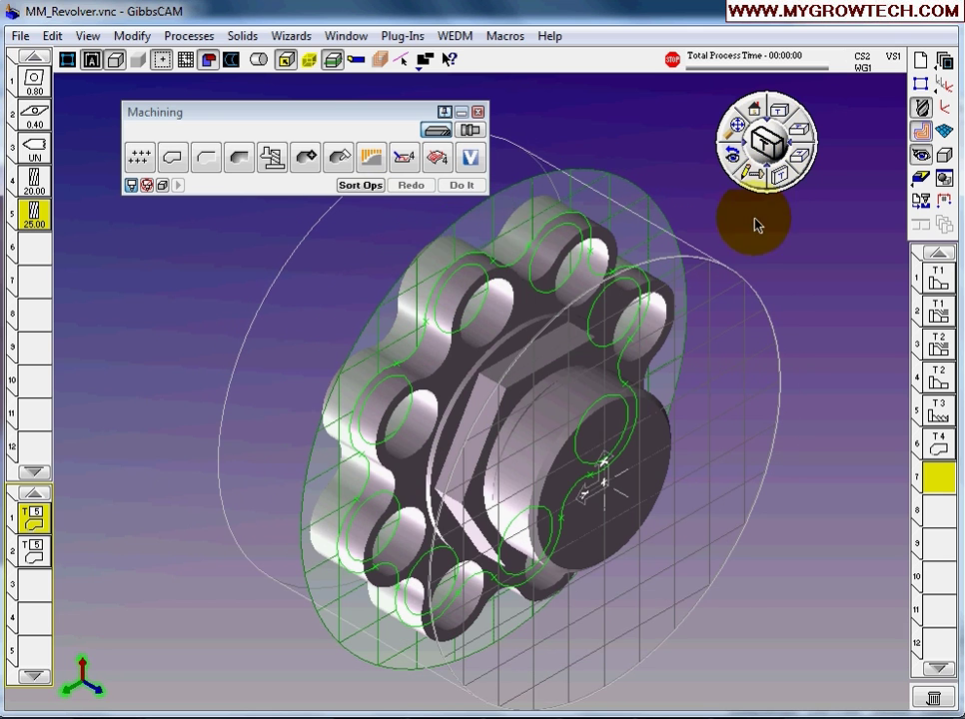
left_click(455, 263)
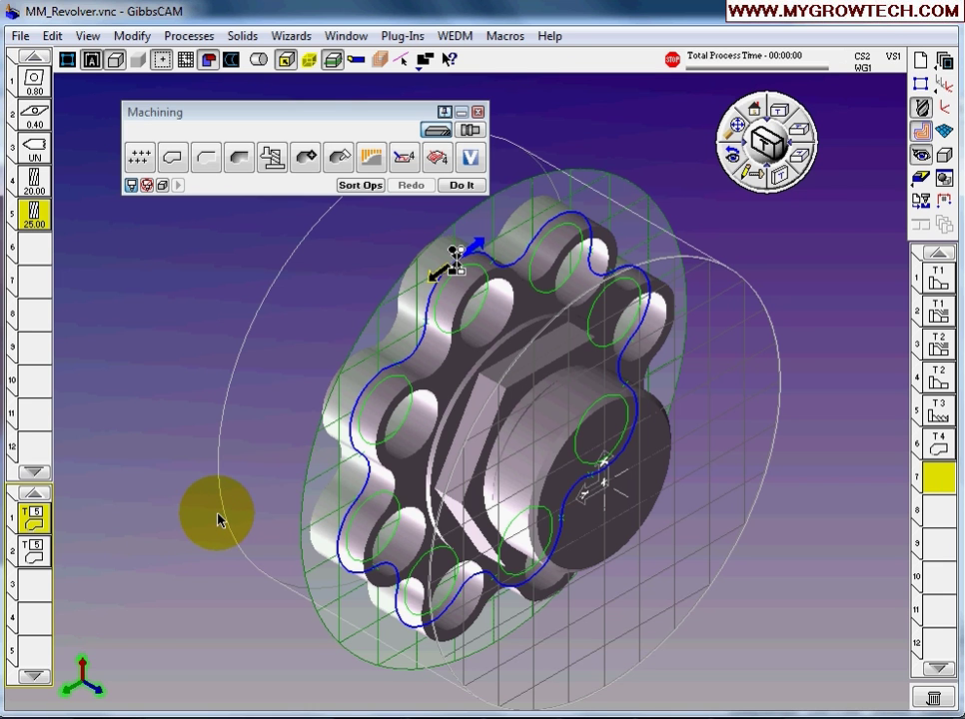
left_click(362, 371)
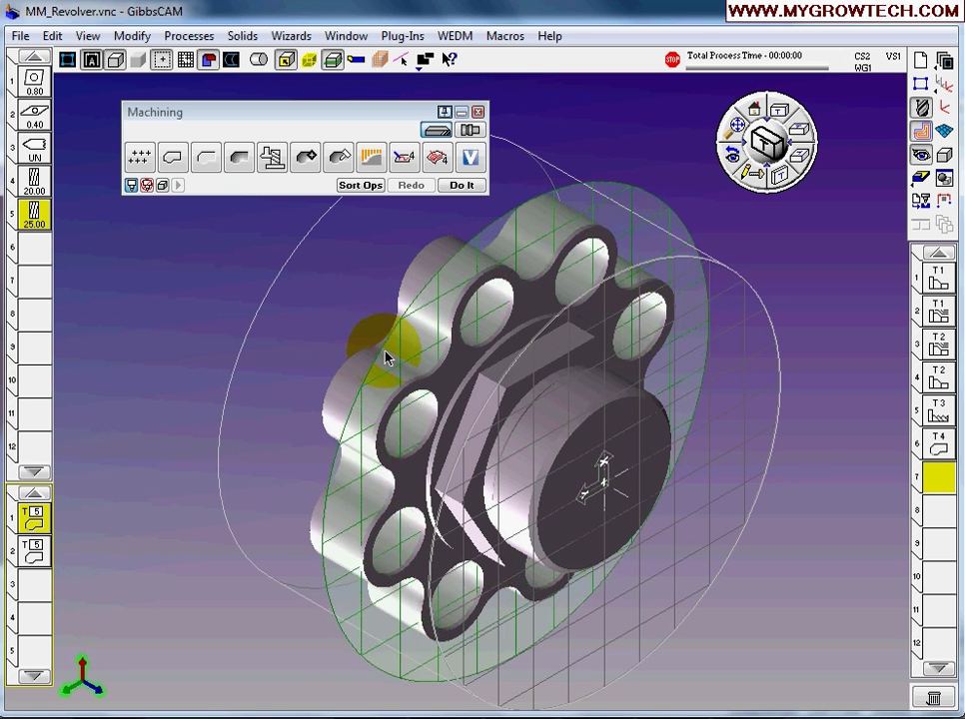
left_click(423, 388)
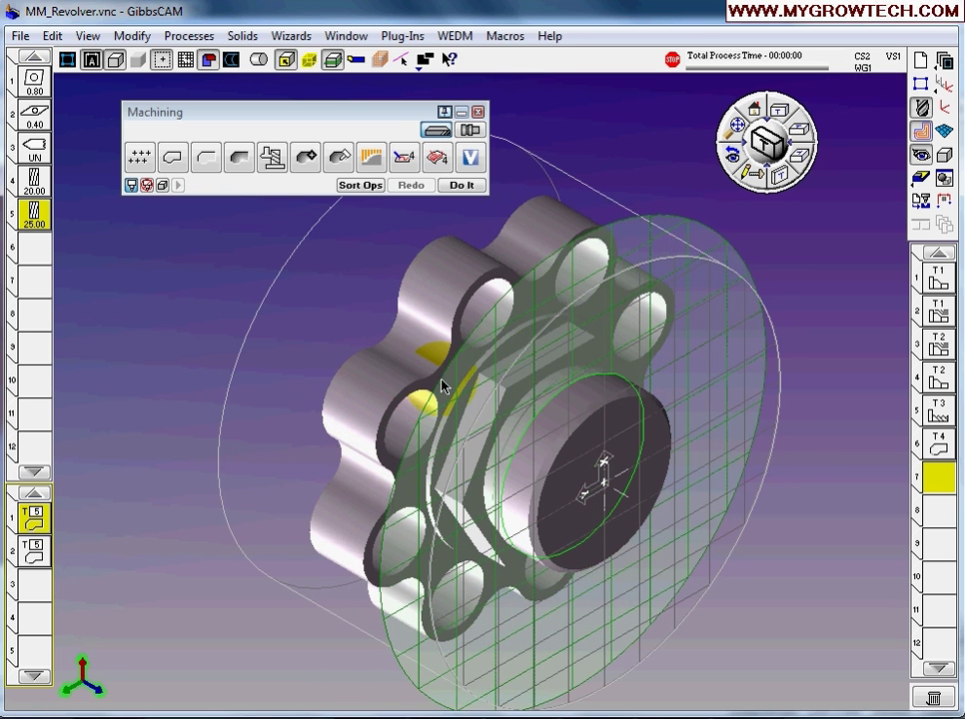
left_click(349, 342)
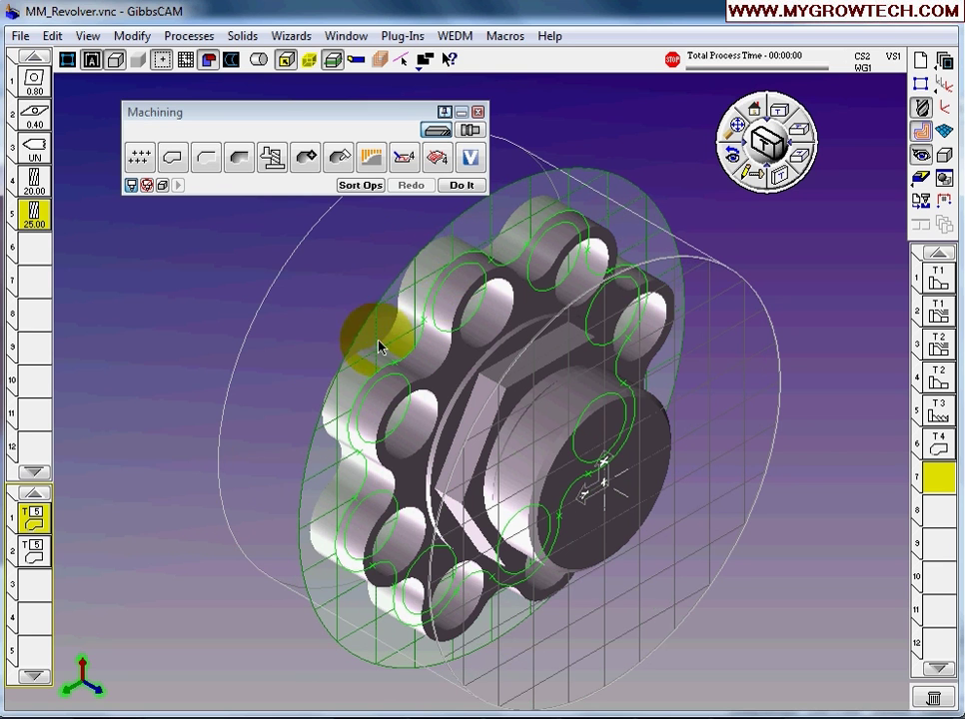
left_click(461, 258)
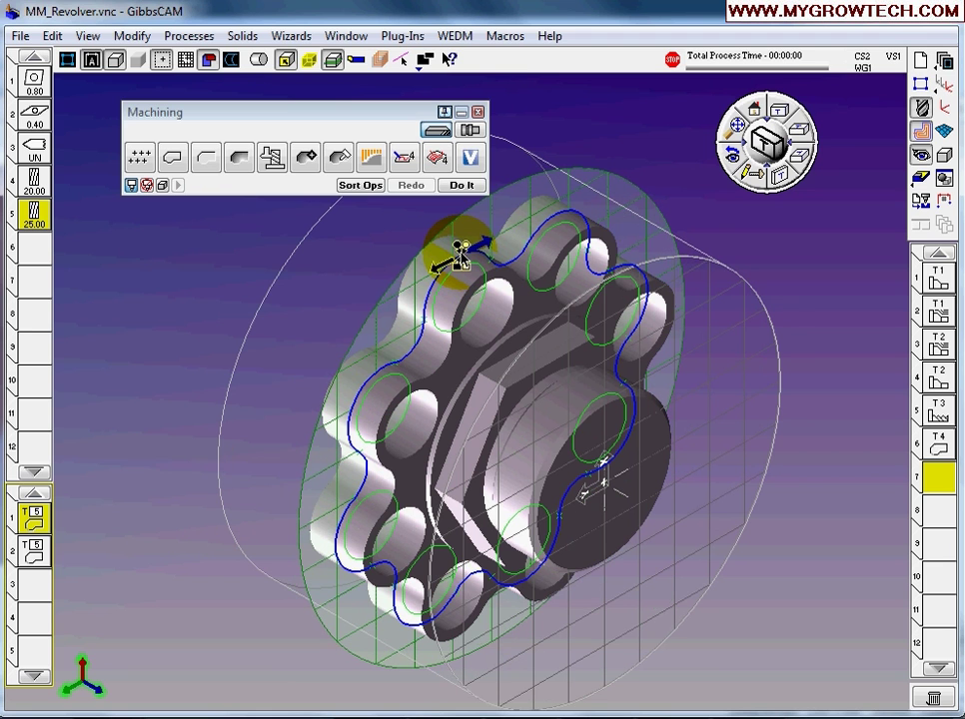
left_click(461, 185)
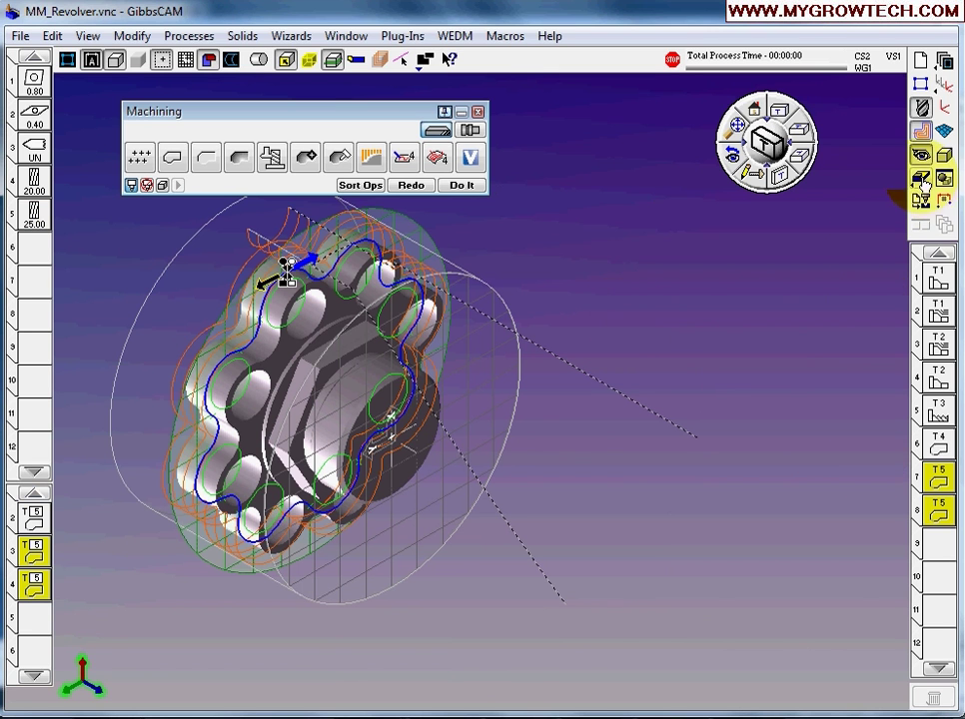
Step: Launch the cutting simulation and open its op start/stop range to run ops 1 to before 7
left_click(920, 200)
left_click_drag(769, 546, 679, 226)
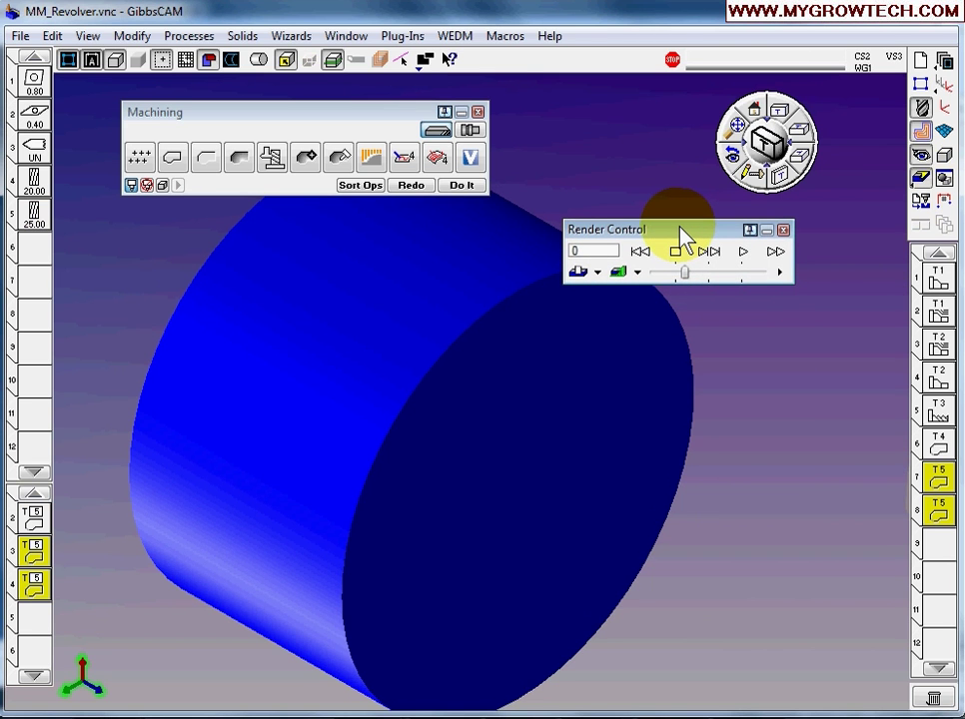
right_click(680, 231)
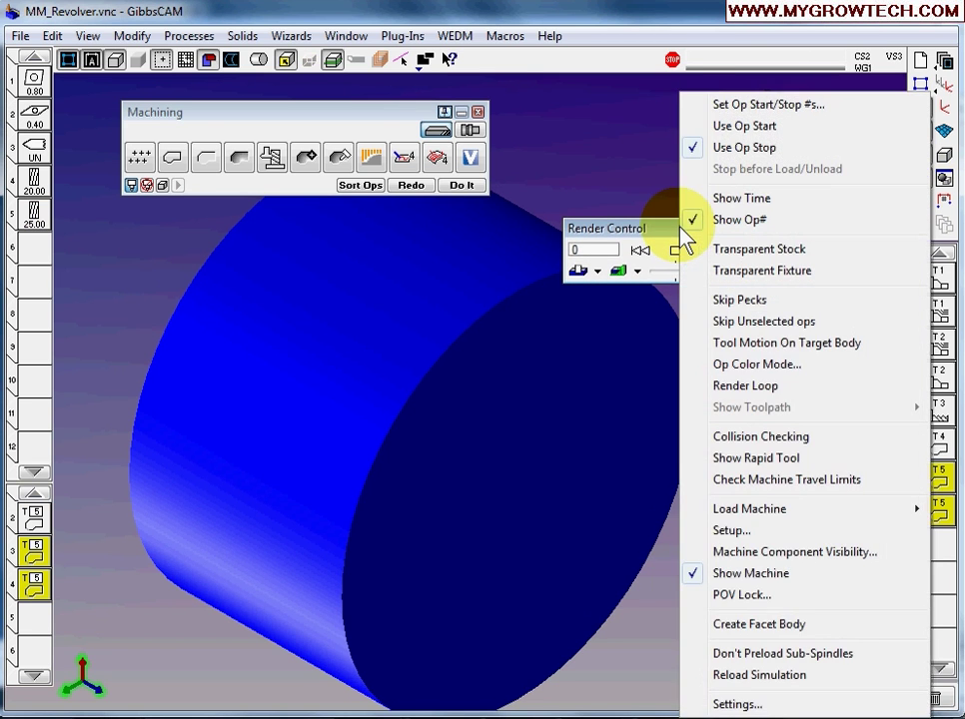
left_click(737, 704)
left_click_drag(302, 235, 426, 217)
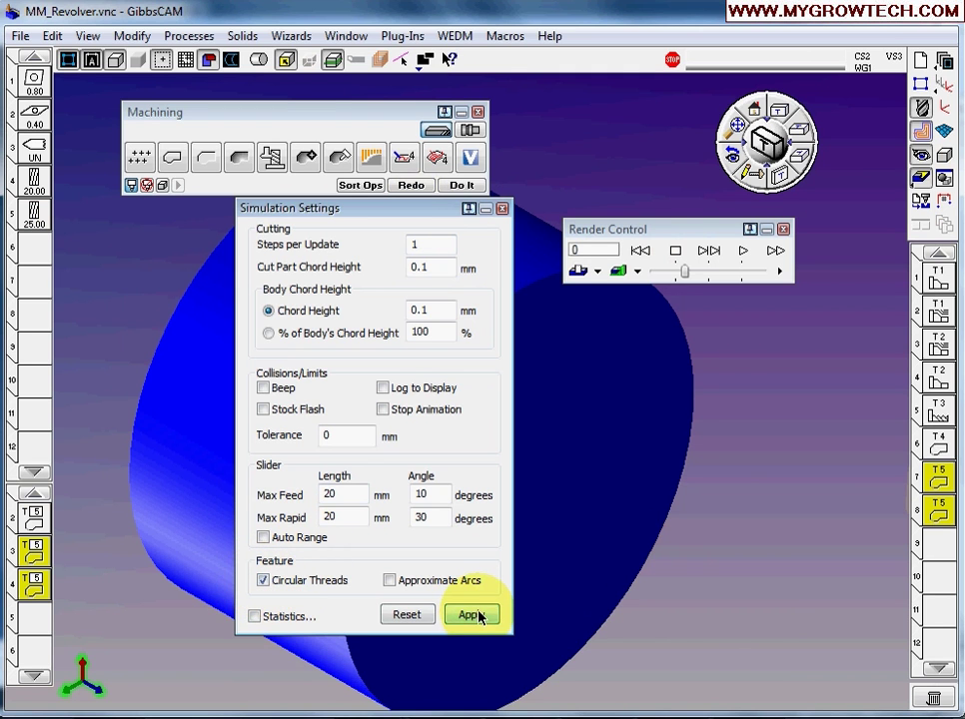
left_click(505, 211)
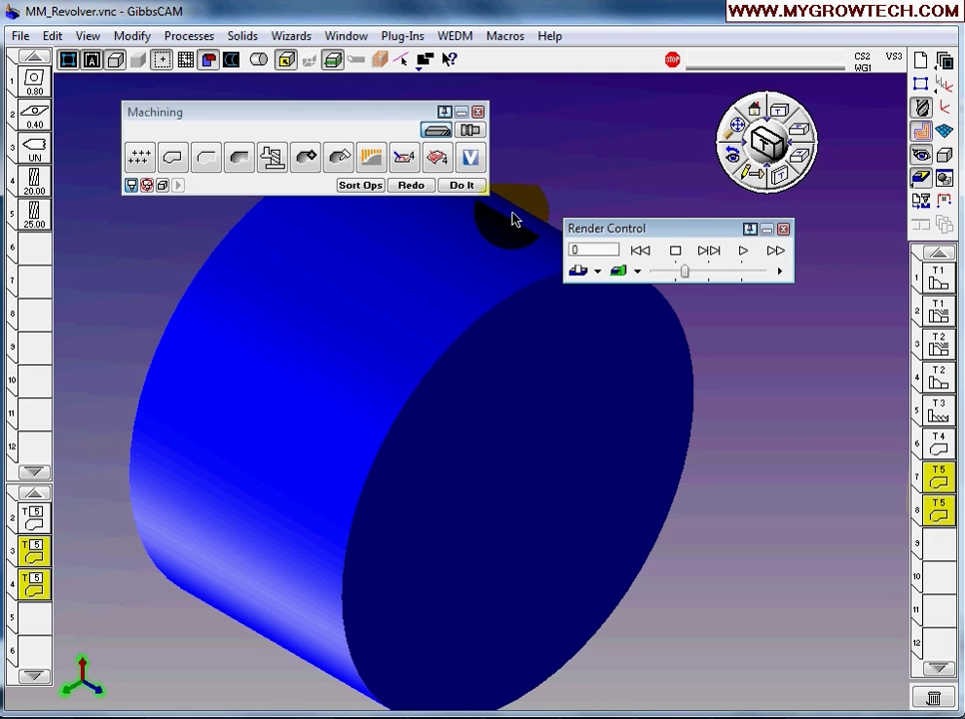
right_click(689, 241)
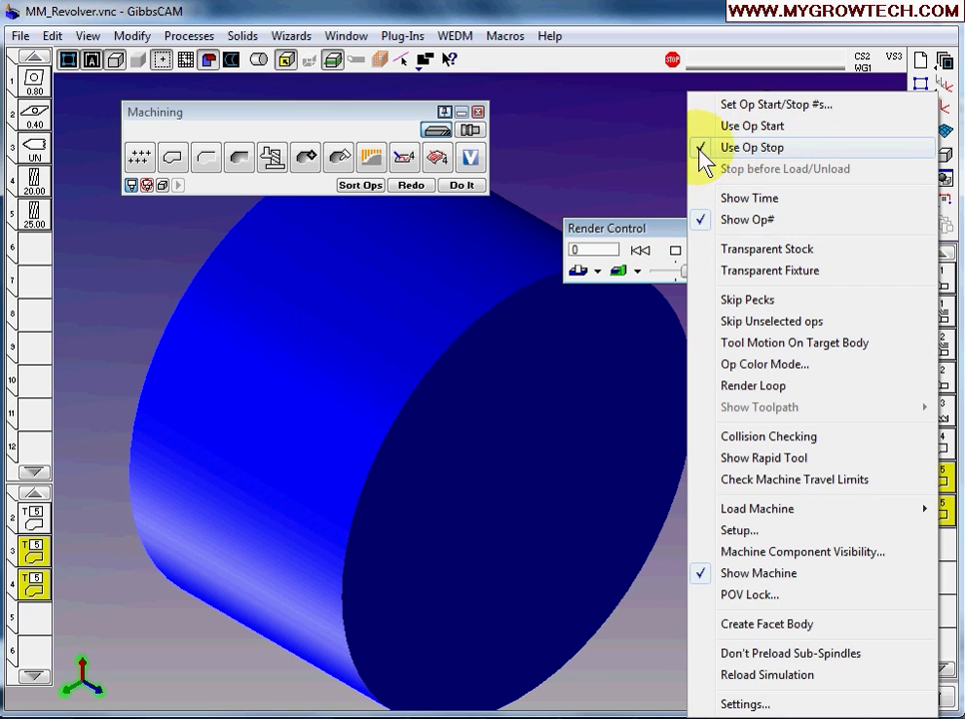
left_click(767, 105)
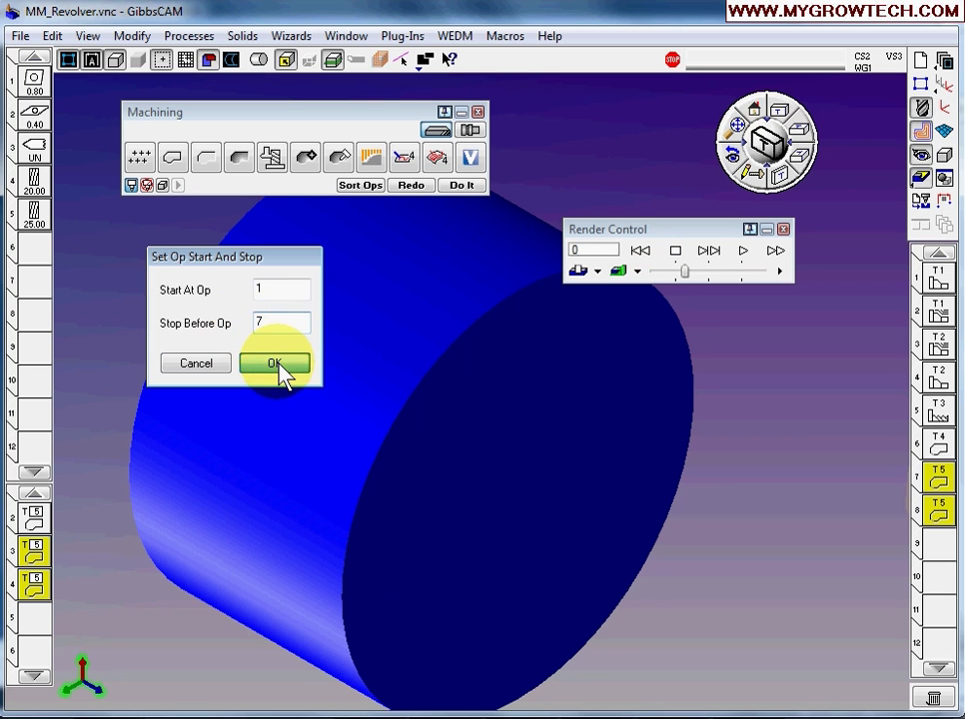
Step: Confirm the op 1 to 7 range and play the simulation at a higher speed
left_click(278, 367)
left_click_drag(712, 229, 795, 216)
left_click_drag(767, 262, 865, 264)
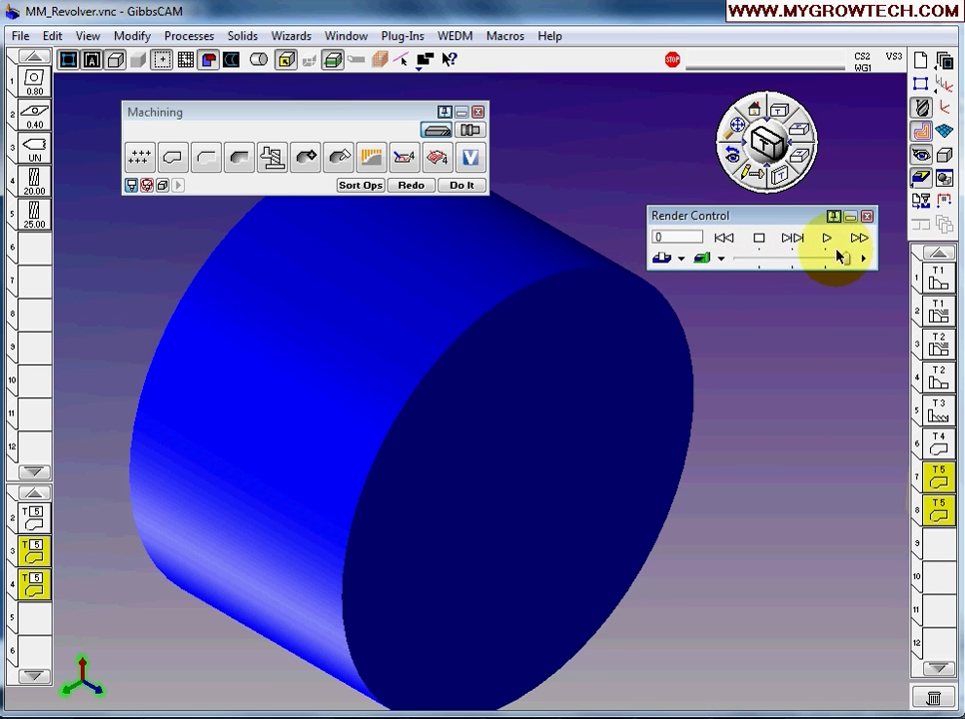
left_click(827, 240)
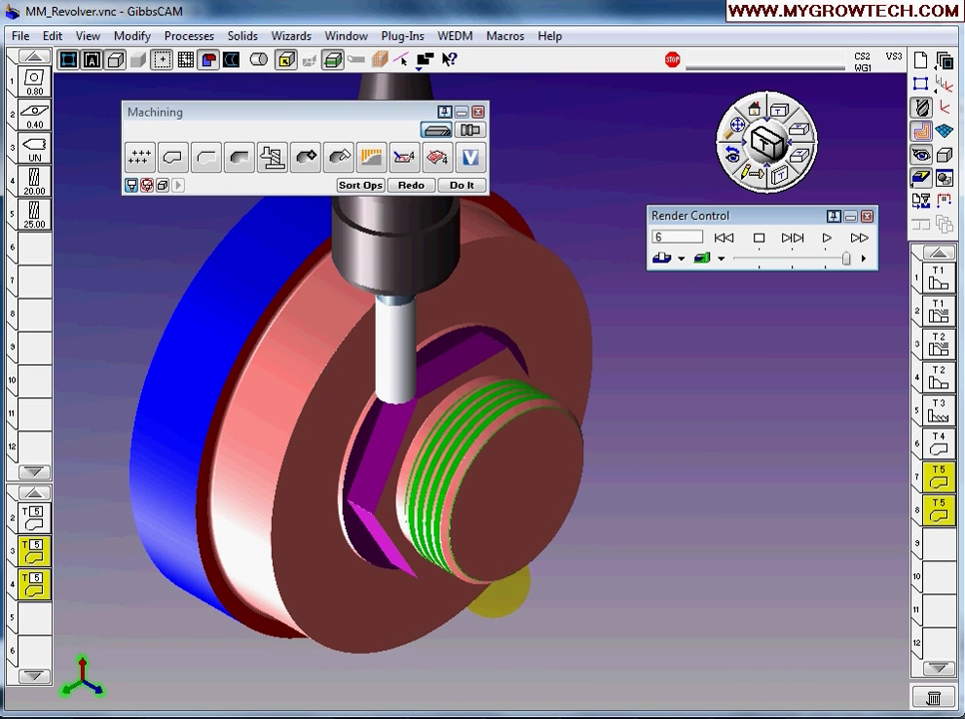
Step: Inspect the cutting from end-on, flat side and isometric views, zoomed on the threaded end
left_click_drag(480, 519, 670, 504)
left_click(755, 110)
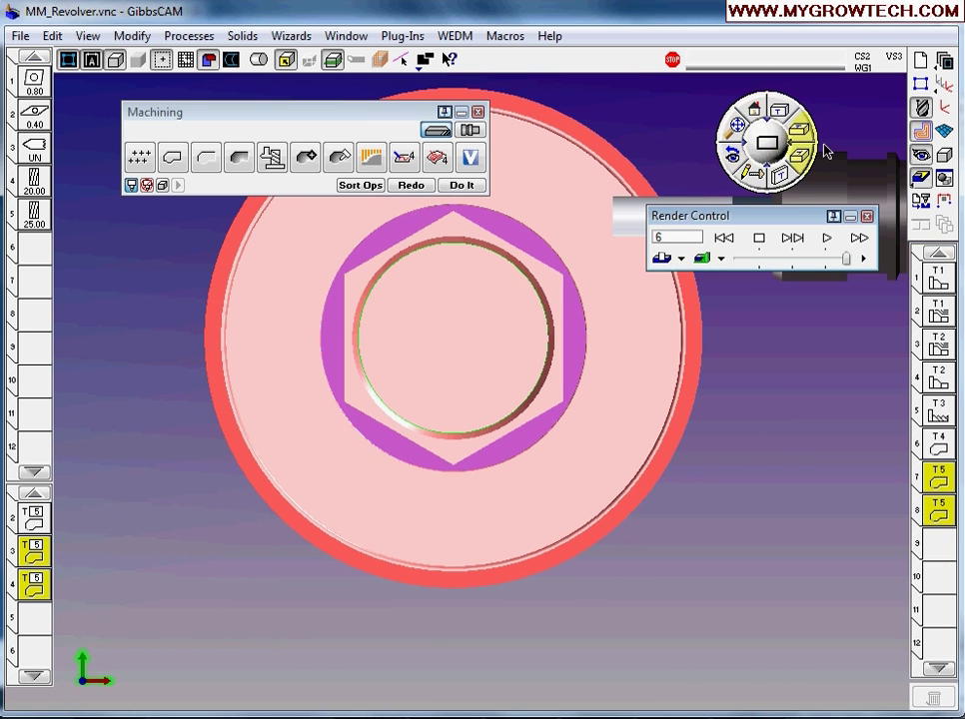
left_click(787, 113)
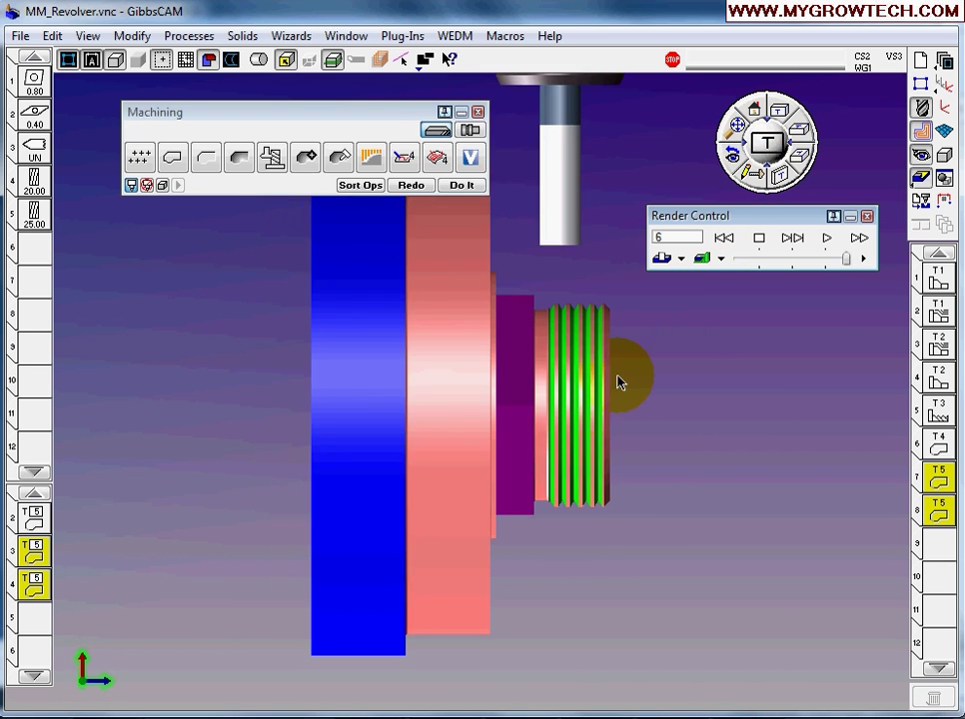
scroll(602, 435, "up", 3)
middle_click_drag(558, 463, 433, 419)
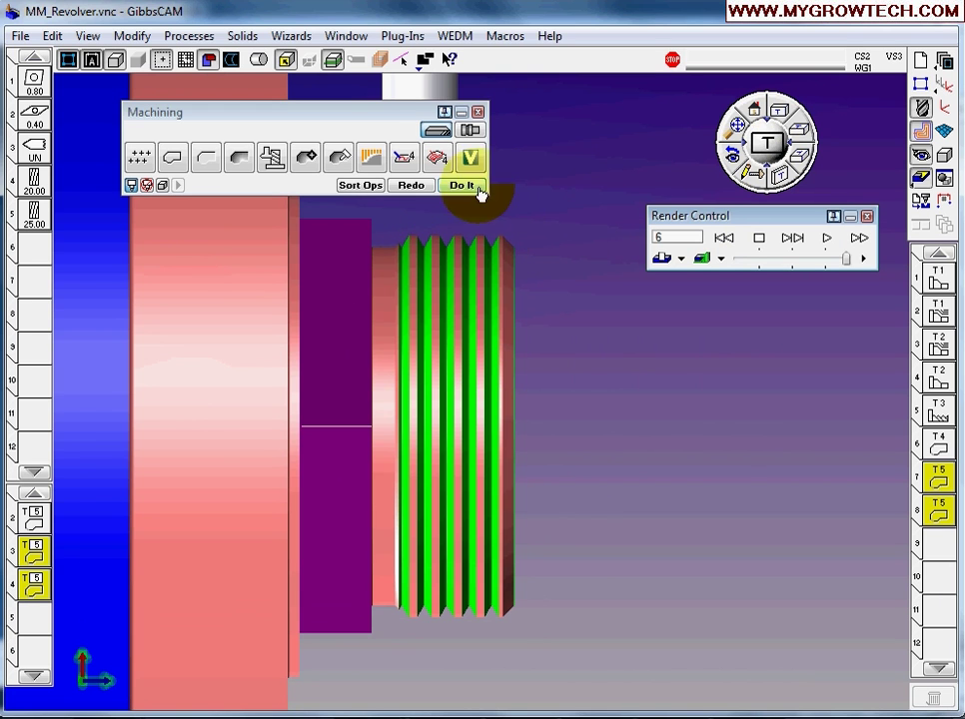
left_click(432, 454)
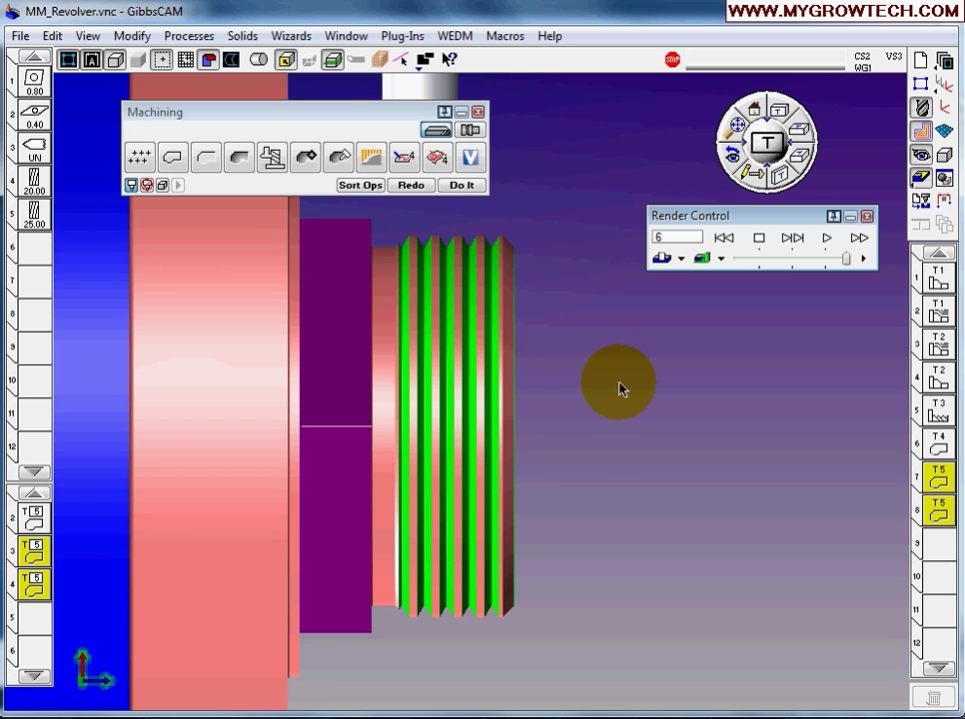
left_click(769, 130)
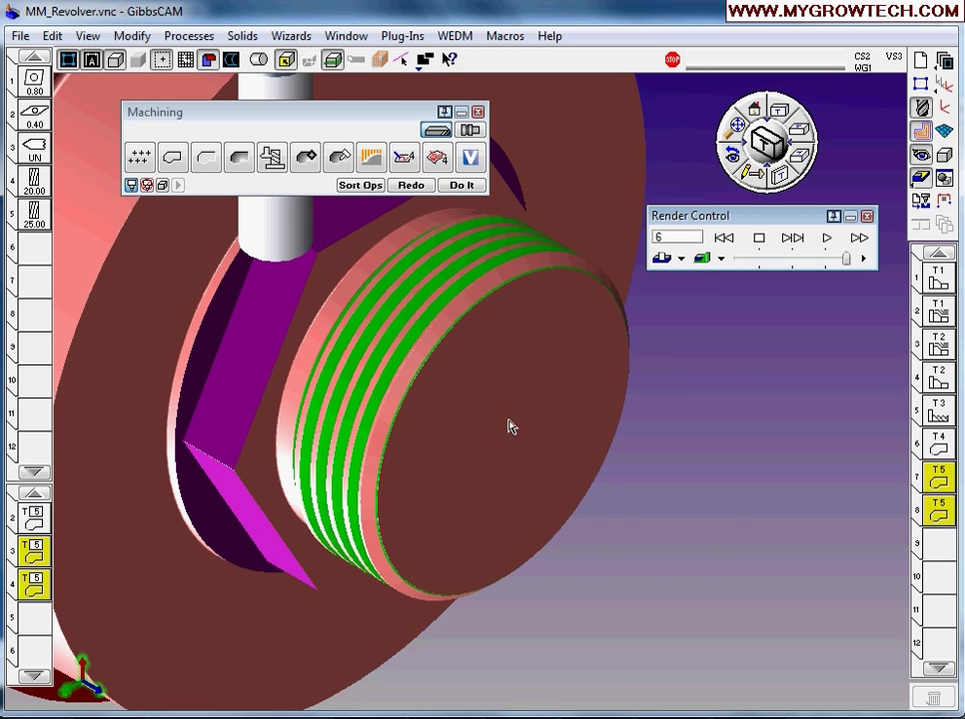
middle_click_drag(510, 427, 621, 509)
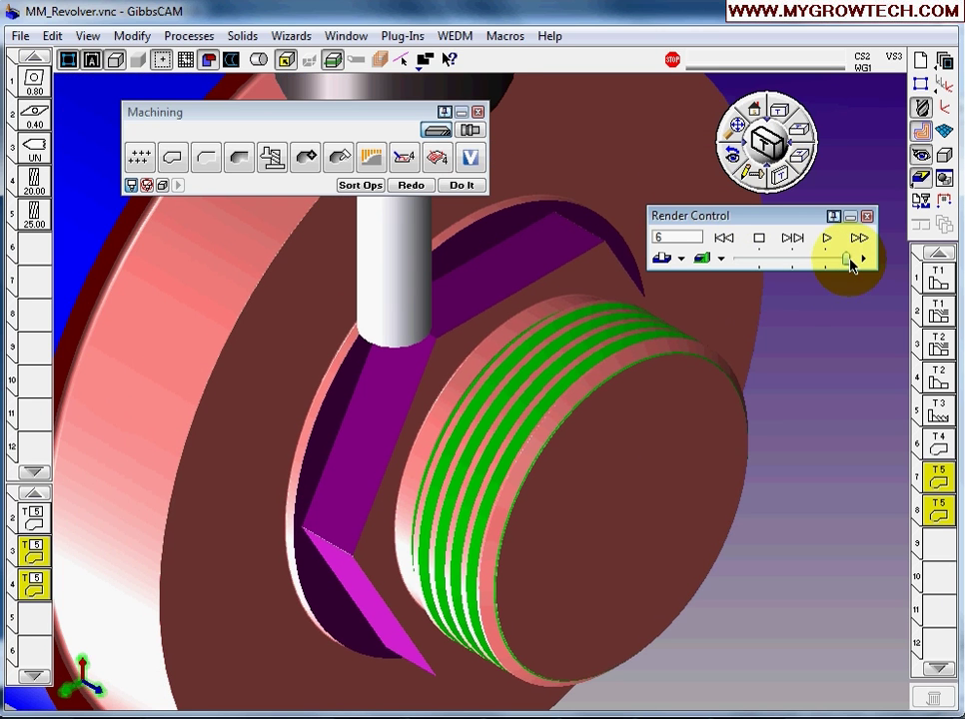
Step: Slow the playback, resume it, and speed it up slightly until the program ends
left_click_drag(851, 262, 766, 263)
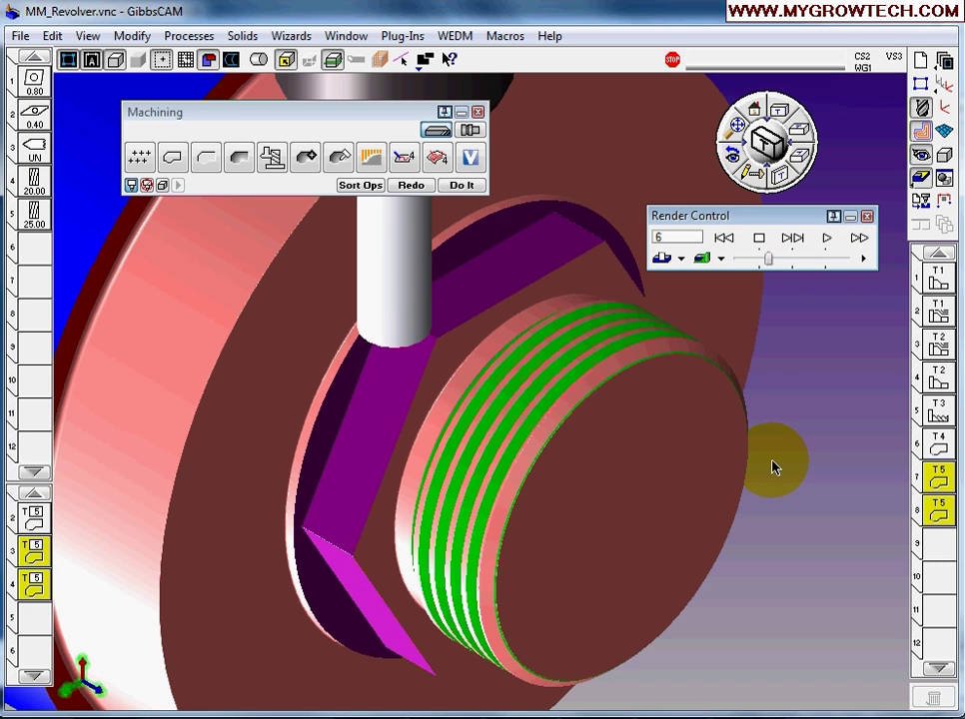
left_click(829, 243)
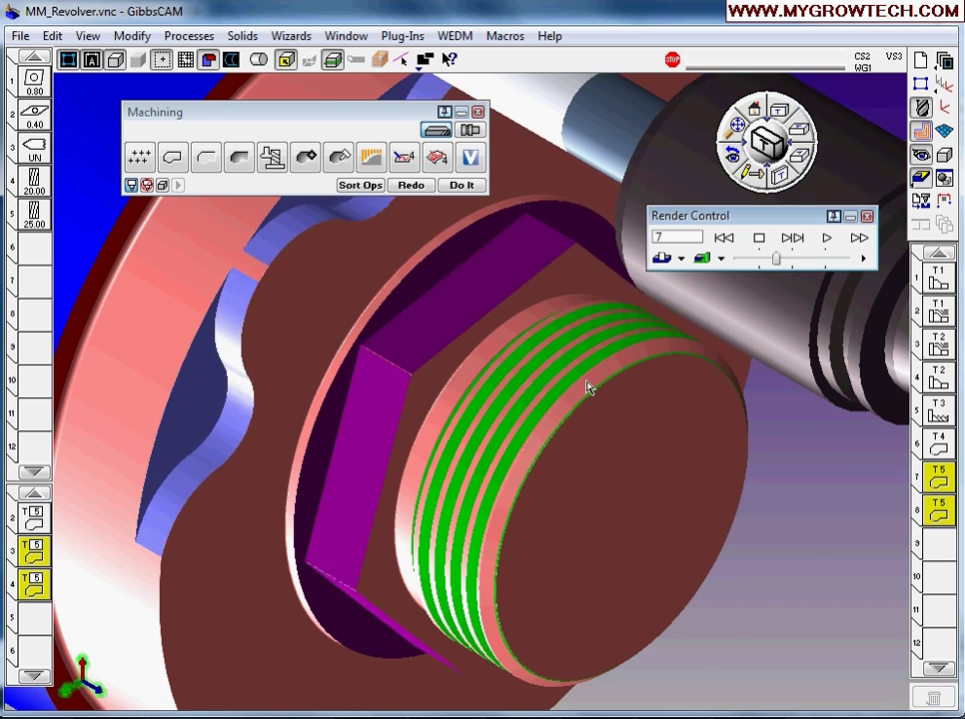
scroll(549, 423, "down", 5)
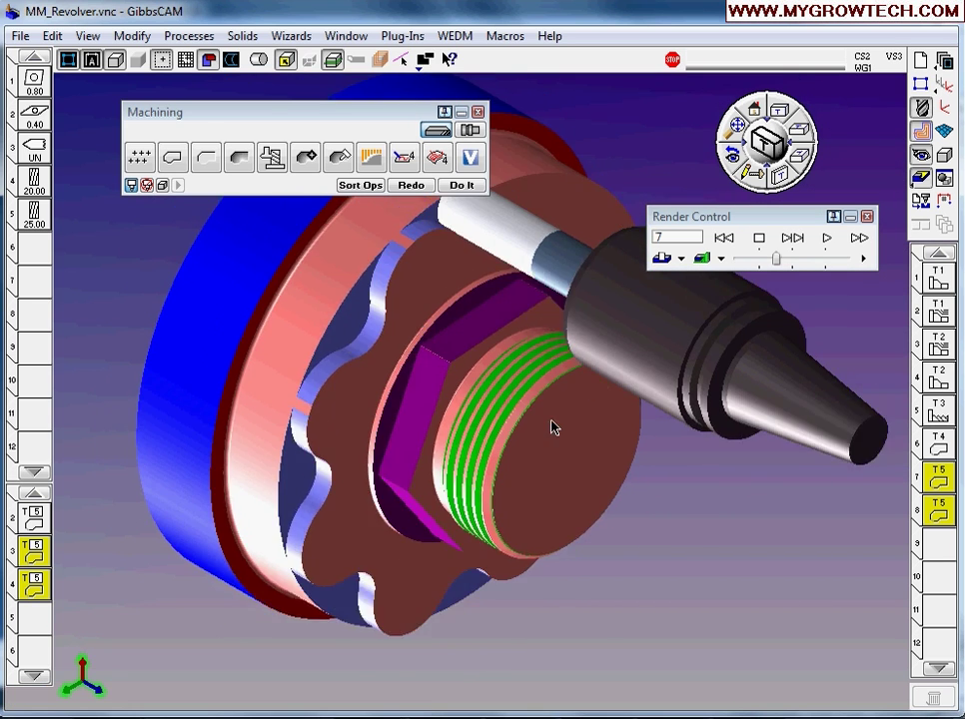
left_click(674, 549)
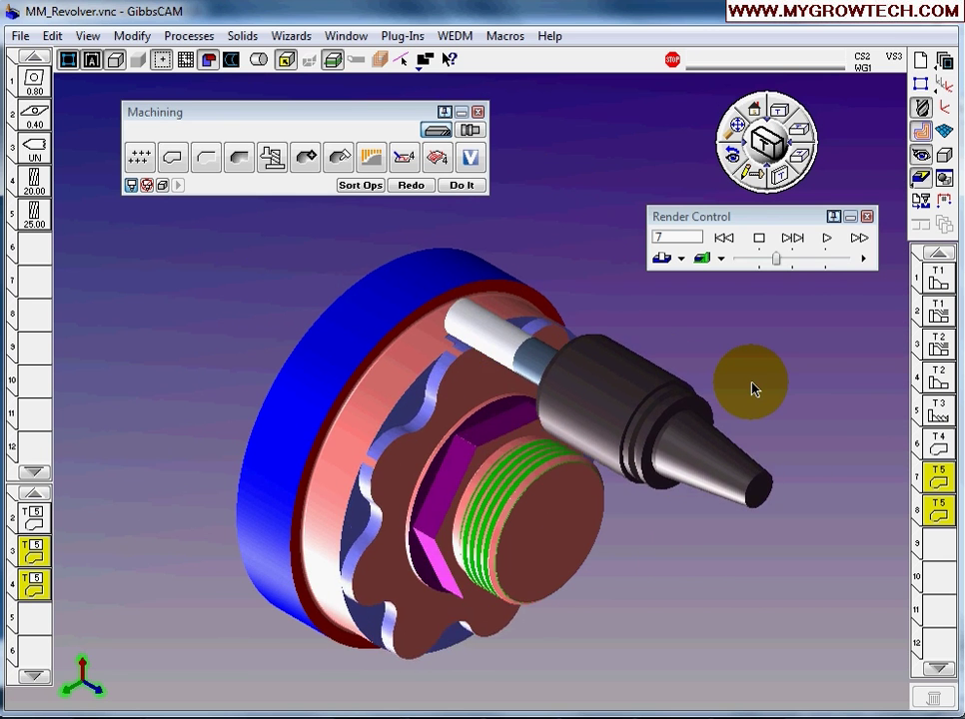
left_click_drag(777, 261, 791, 260)
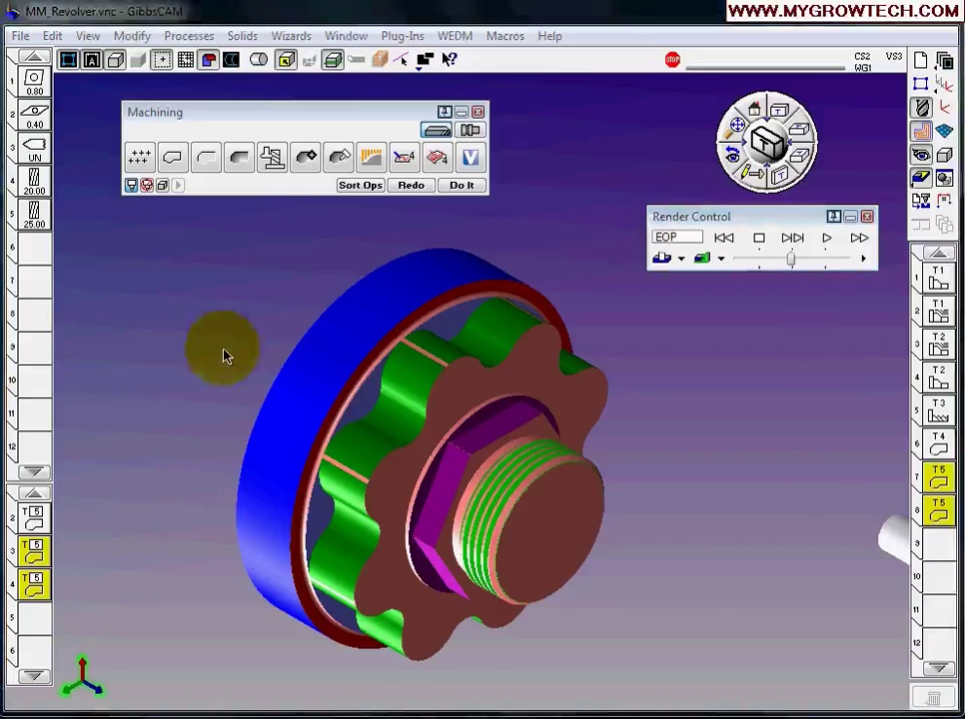
scroll(430, 380, "up", 2)
scroll(431, 380, "up", 1)
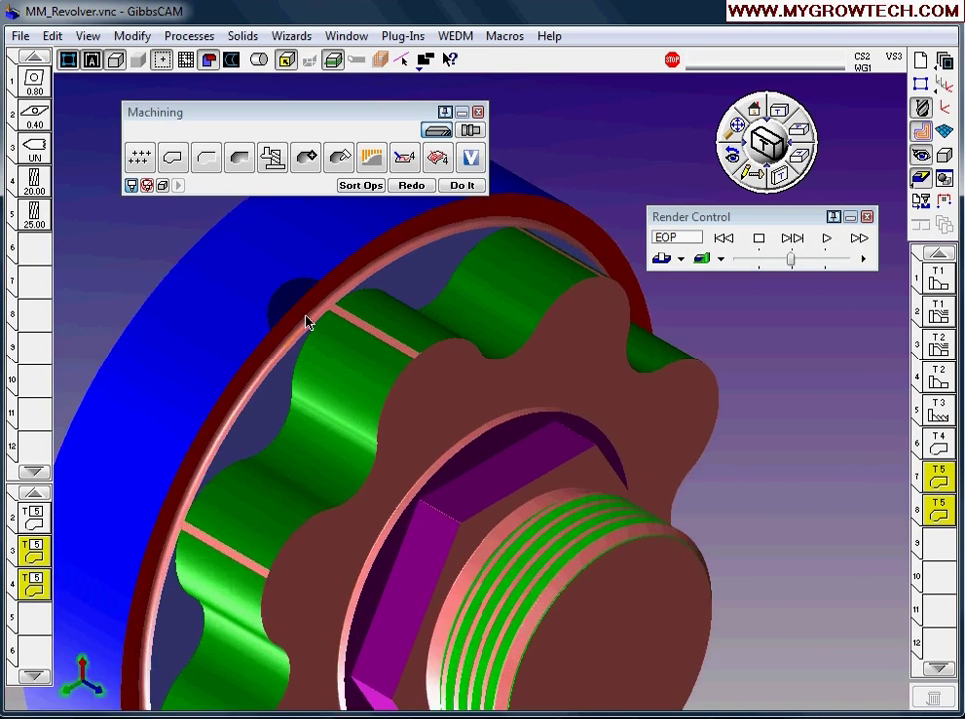
scroll(306, 318, "up", 1)
scroll(452, 352, "up", 1)
scroll(452, 352, "up", 1)
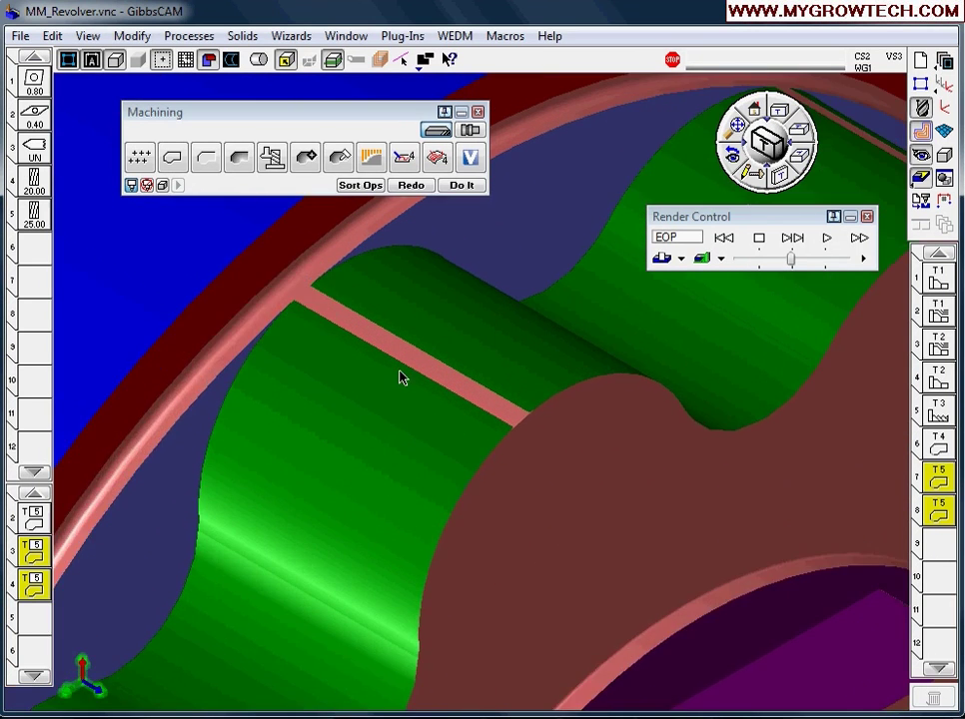
scroll(400, 376, "down", 1)
scroll(437, 451, "up", 1)
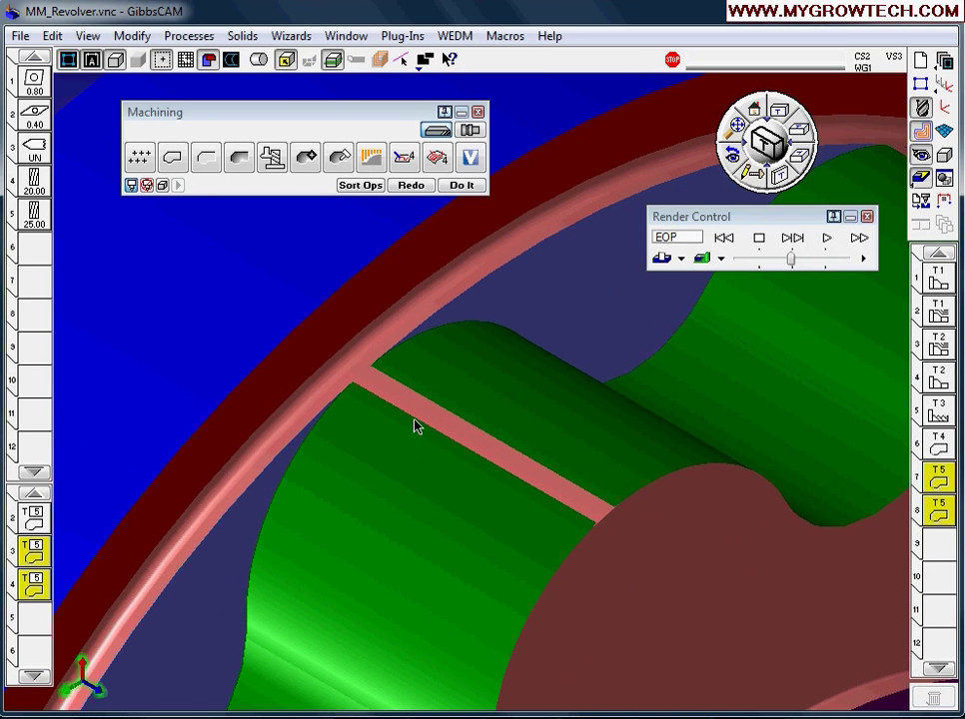
scroll(445, 439, "down", 5)
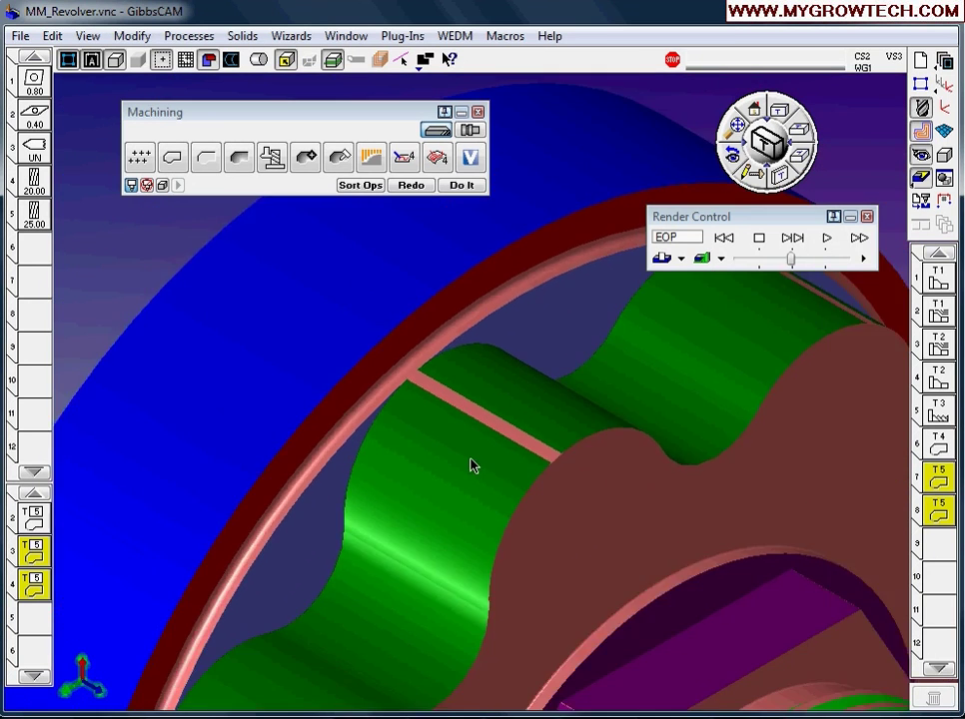
scroll(481, 492, "up", 5)
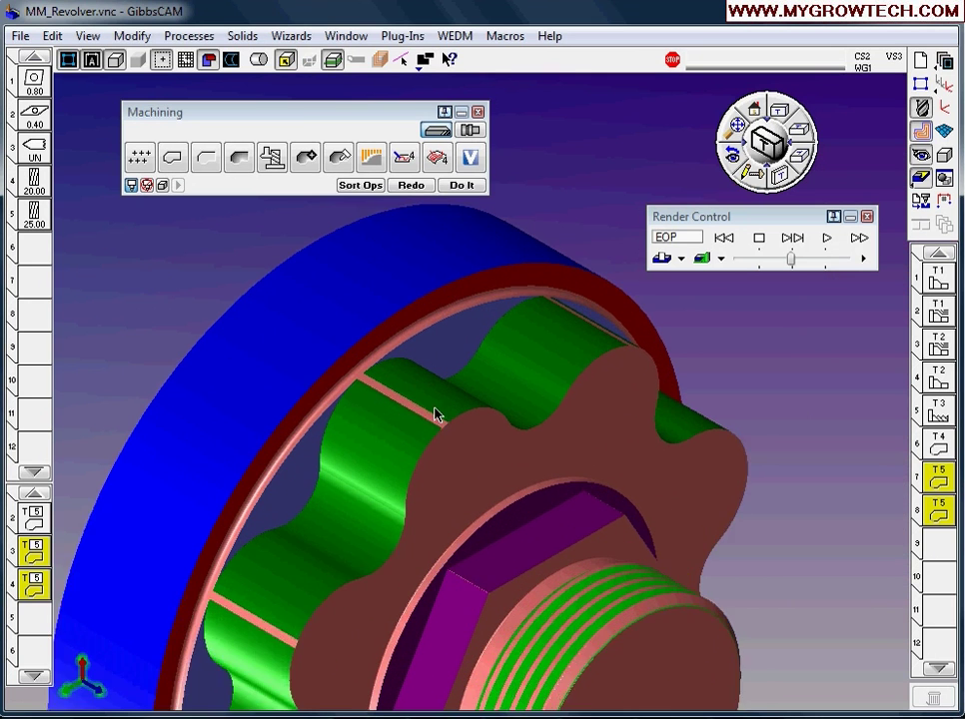
left_click(868, 216)
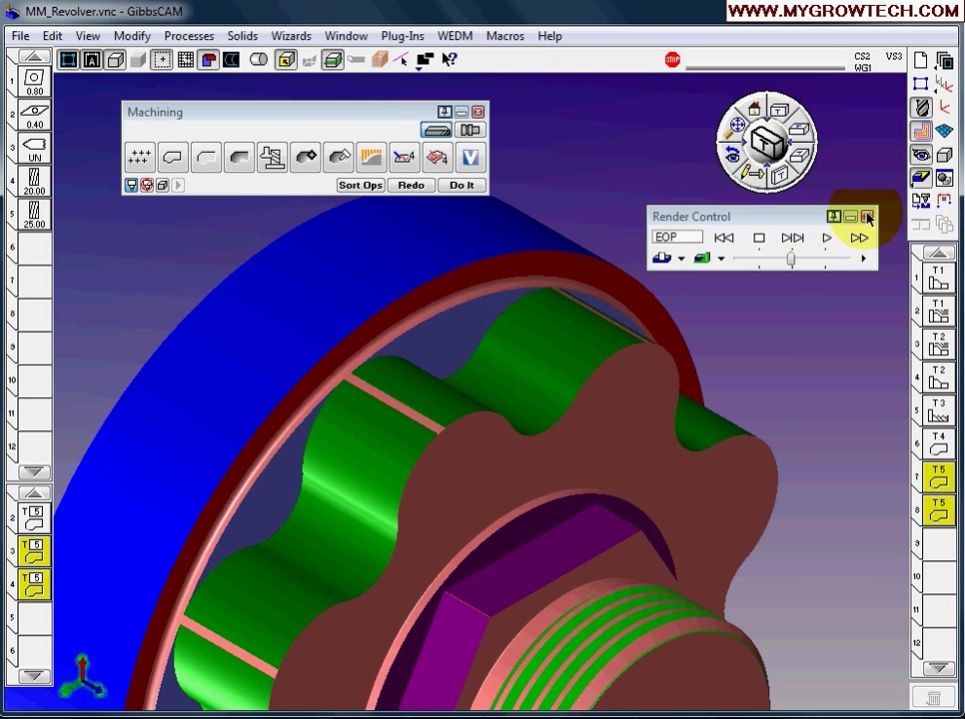
Step: Close the simulation and open operation 4 from the operation list for editing
scroll(761, 387, "up", 2)
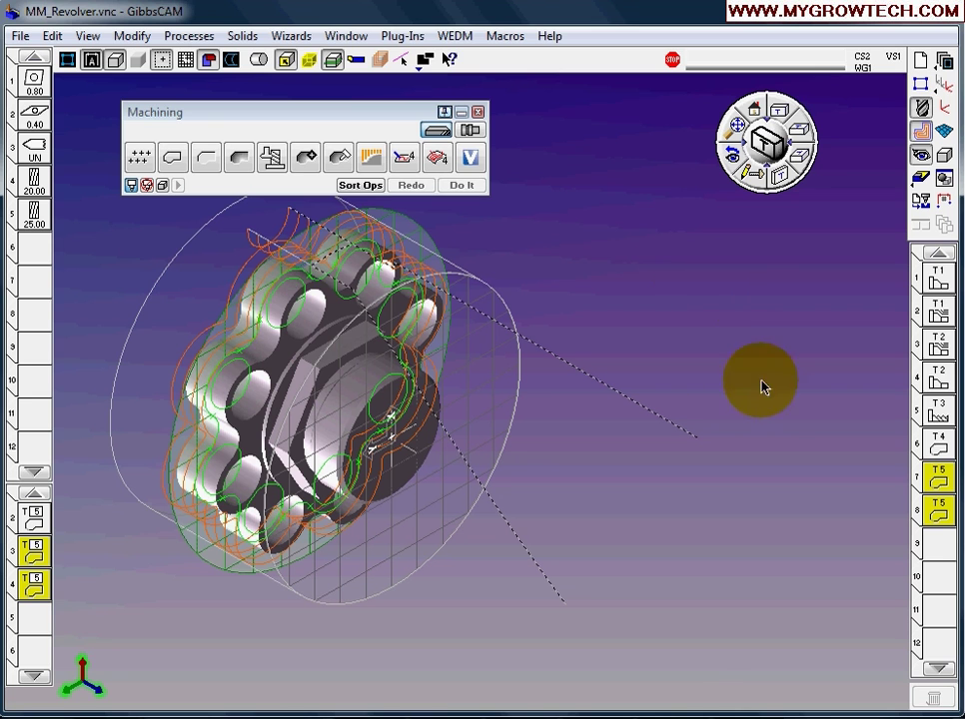
left_click_drag(929, 378, 941, 362)
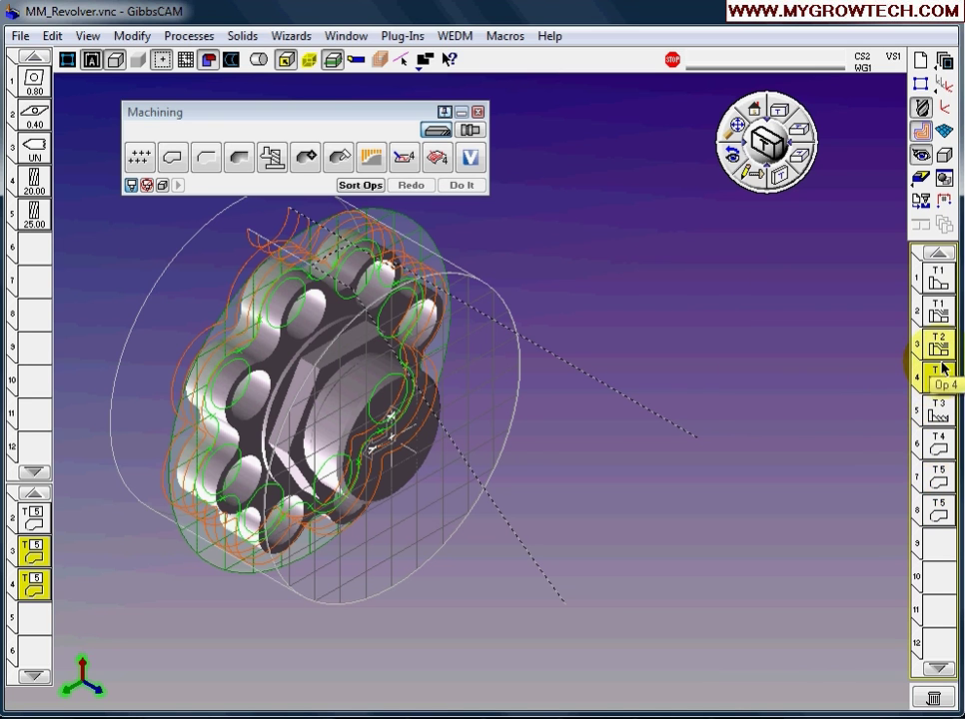
left_click_drag(939, 409, 954, 391)
left_click_drag(943, 477, 950, 429)
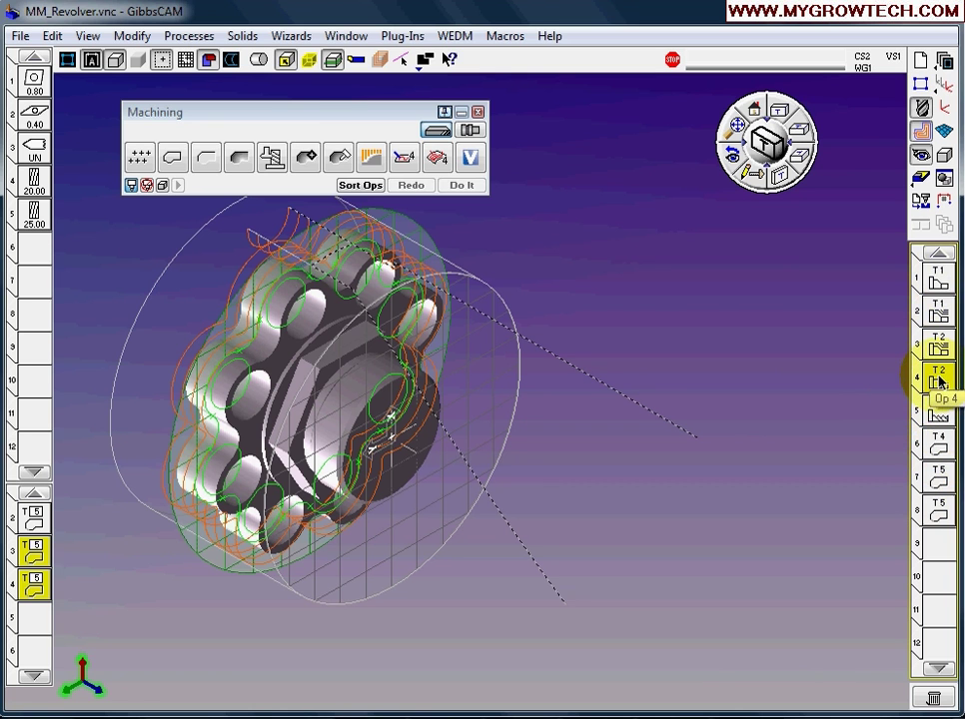
double_click(940, 380)
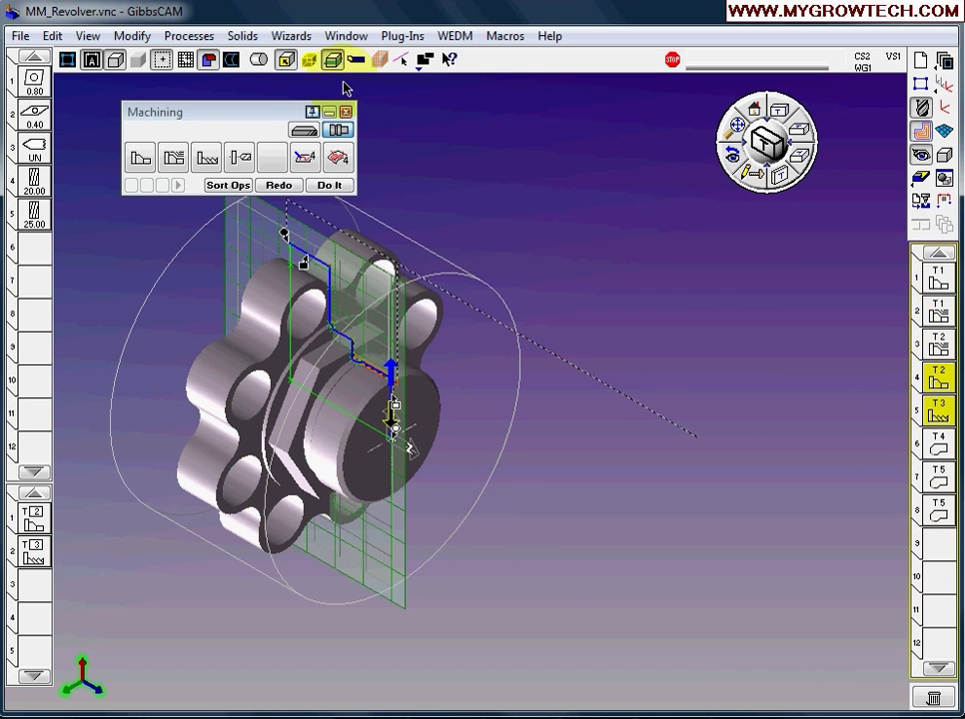
Step: Switch to top view, centre the part profile, and open the contour turning process
left_click(765, 142)
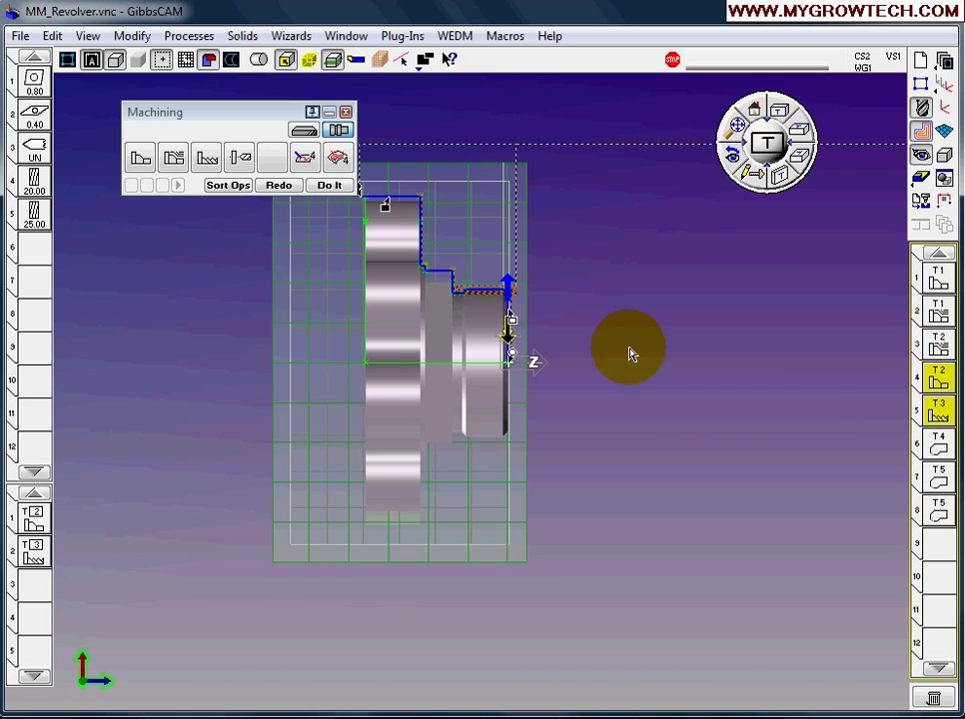
scroll(606, 449, "up", 5)
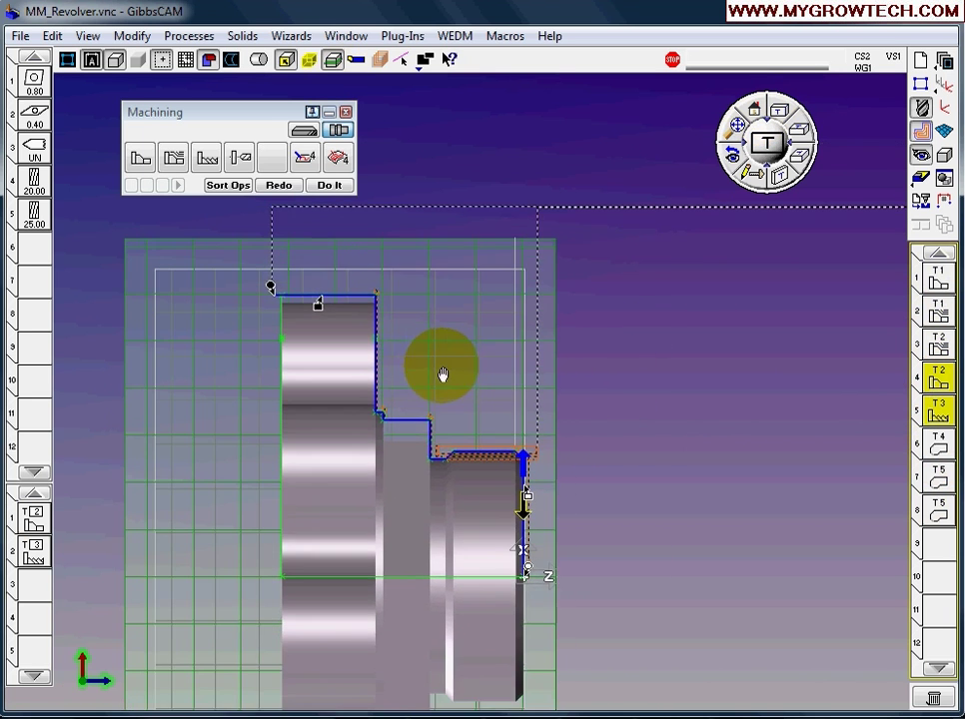
left_click_drag(408, 343, 482, 367)
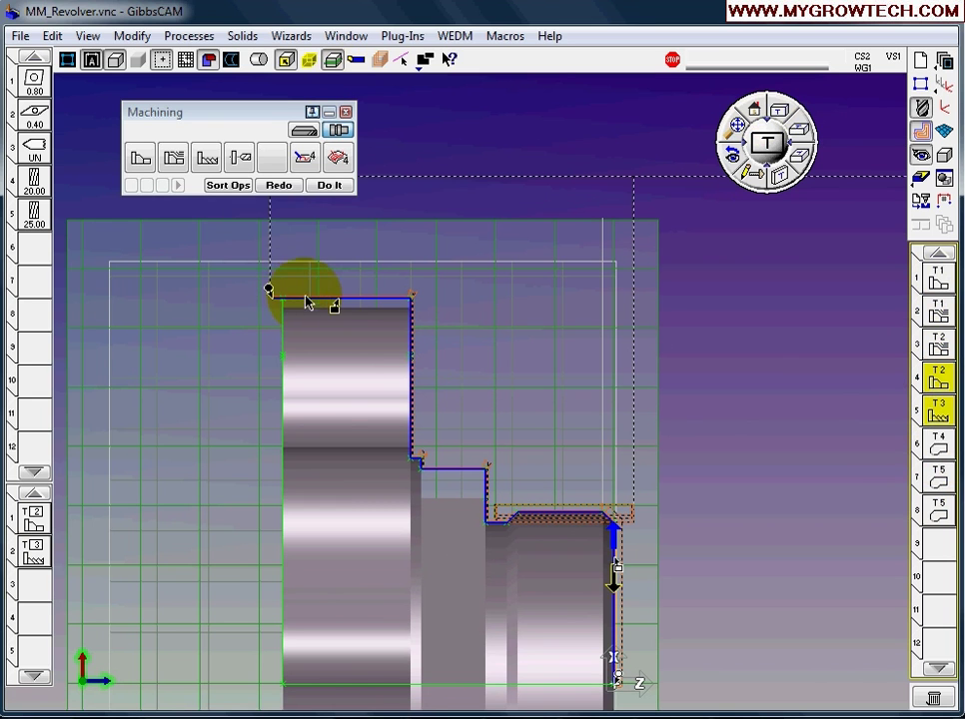
double_click(35, 518)
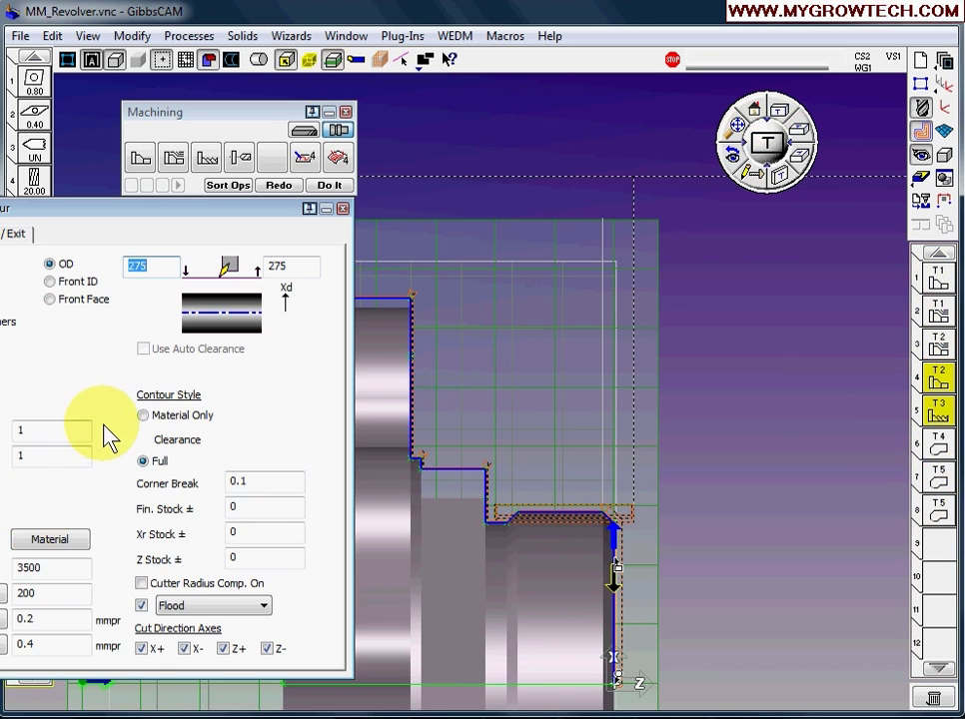
Step: Close the contour settings and move the contour's start point up the step edge
left_click(247, 511)
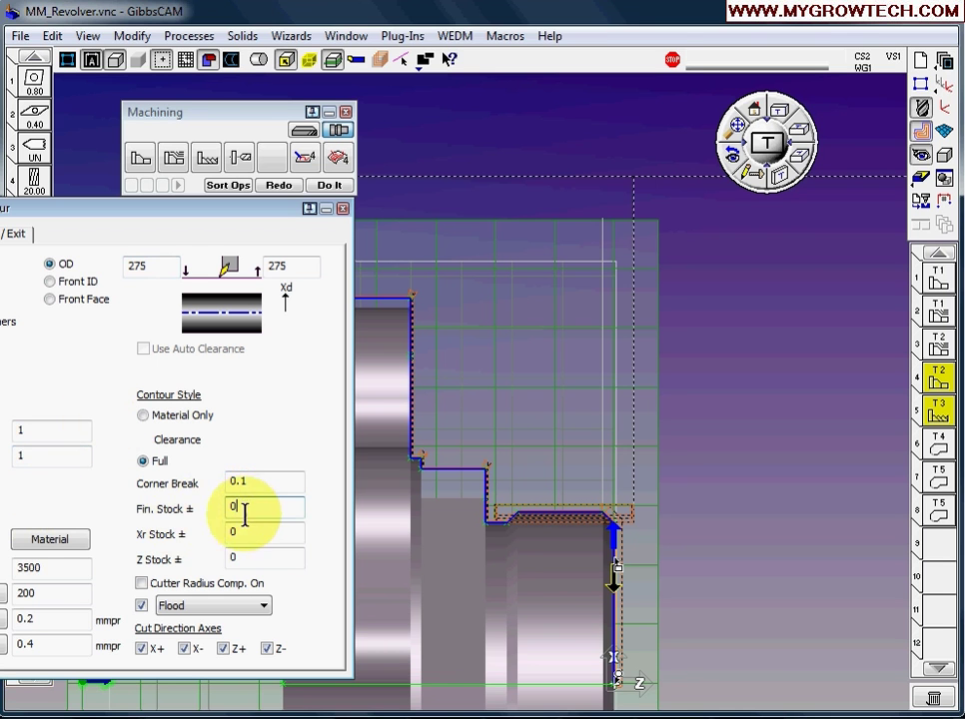
left_click(344, 210)
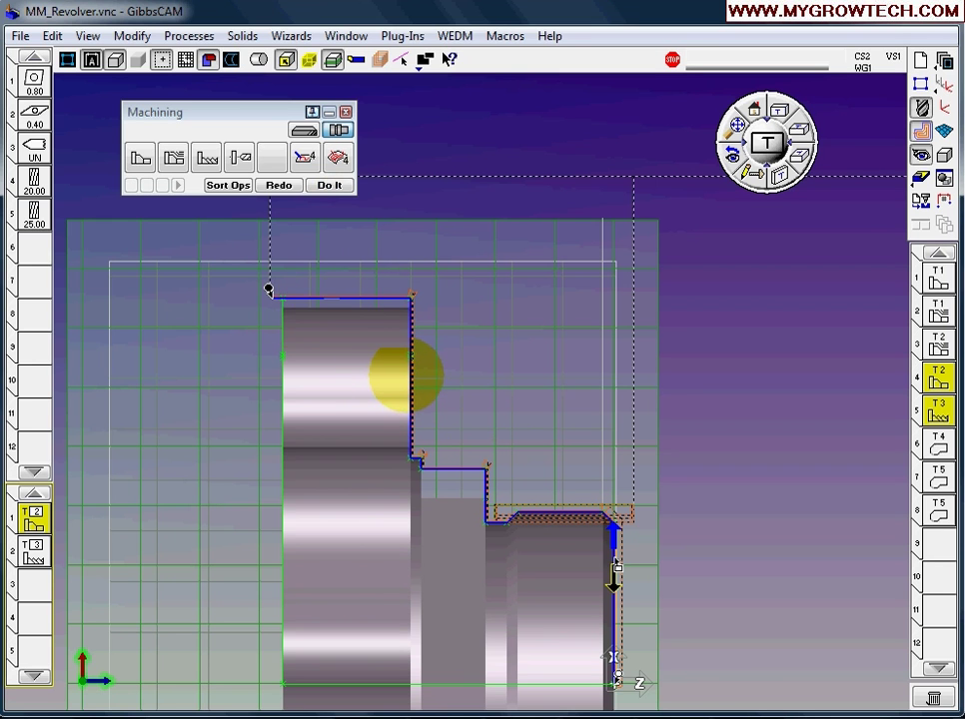
left_click(410, 330)
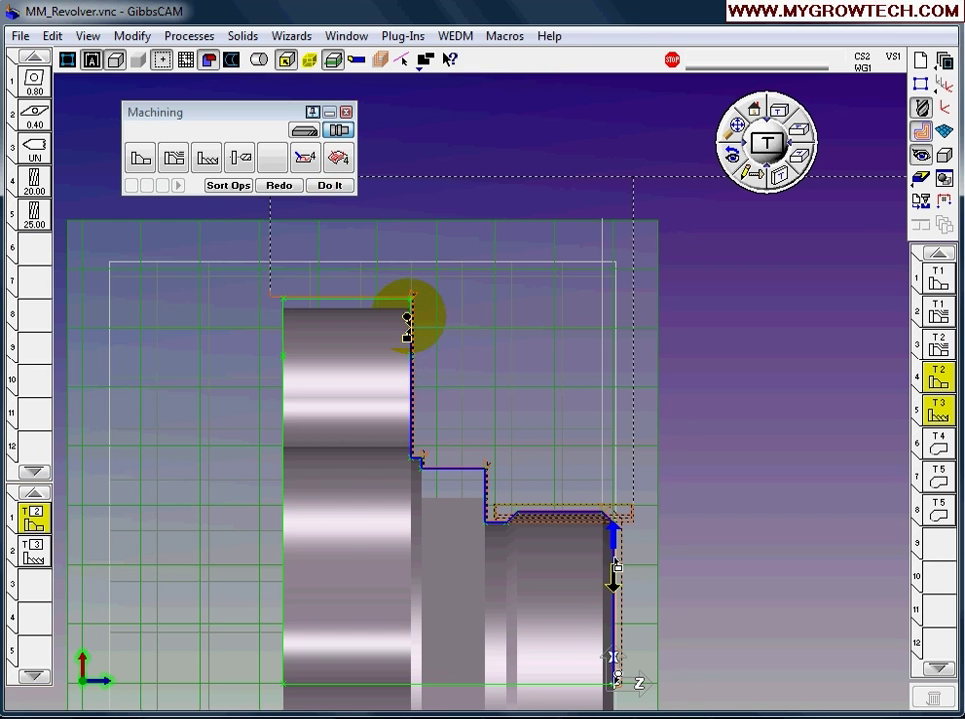
left_click(412, 240)
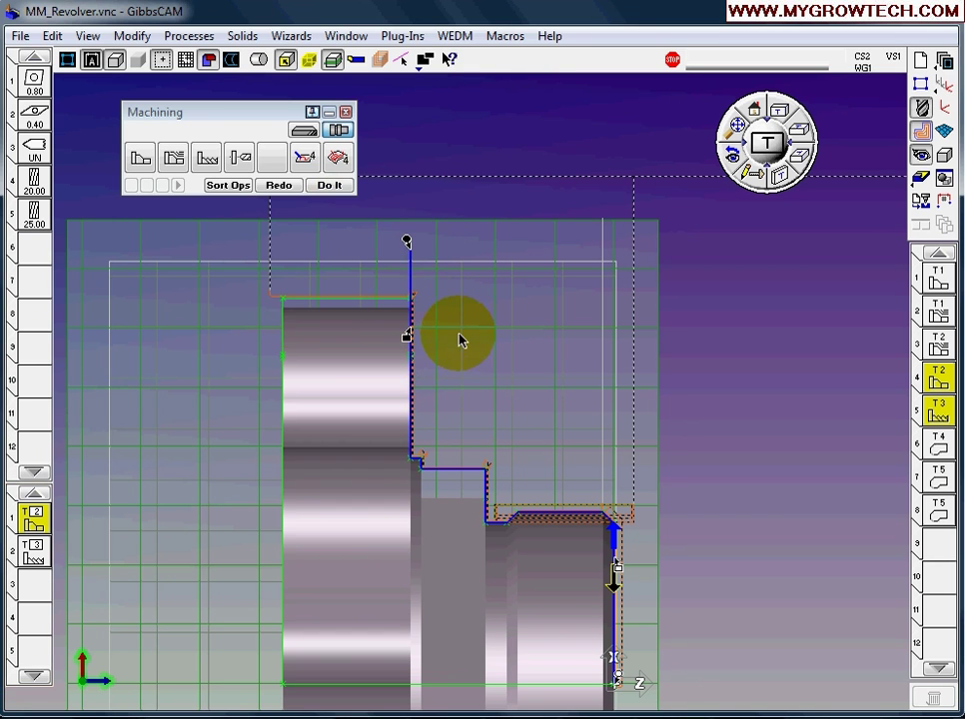
Step: Move the turning contour's end point by 3 with Move Start\End Point by
right_click(410, 241)
left_click(448, 272)
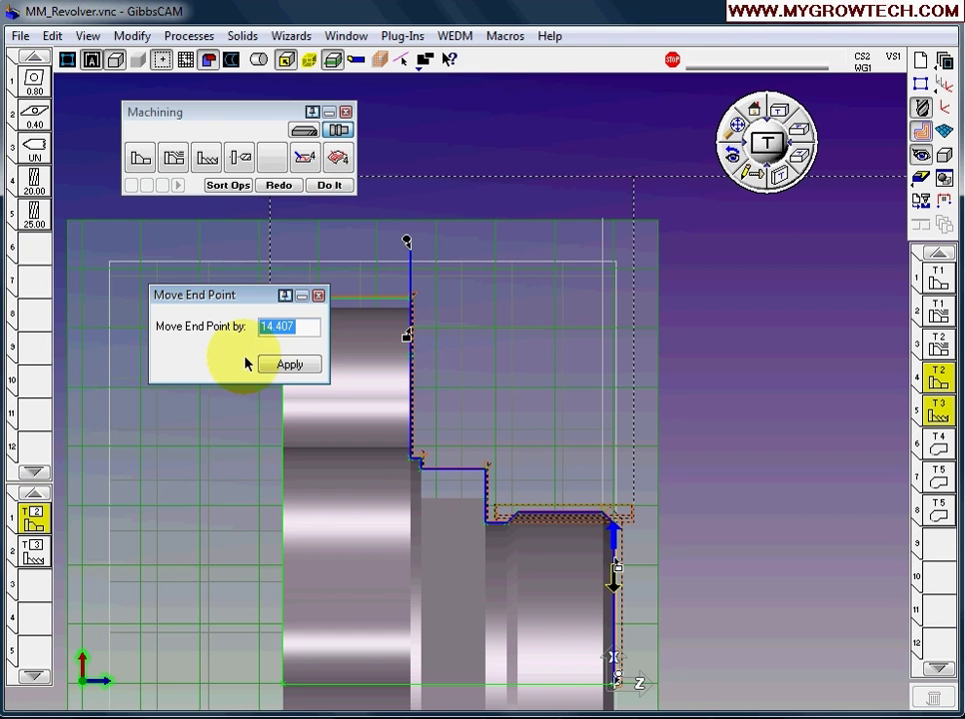
type("3")
left_click(301, 367)
left_click(318, 296)
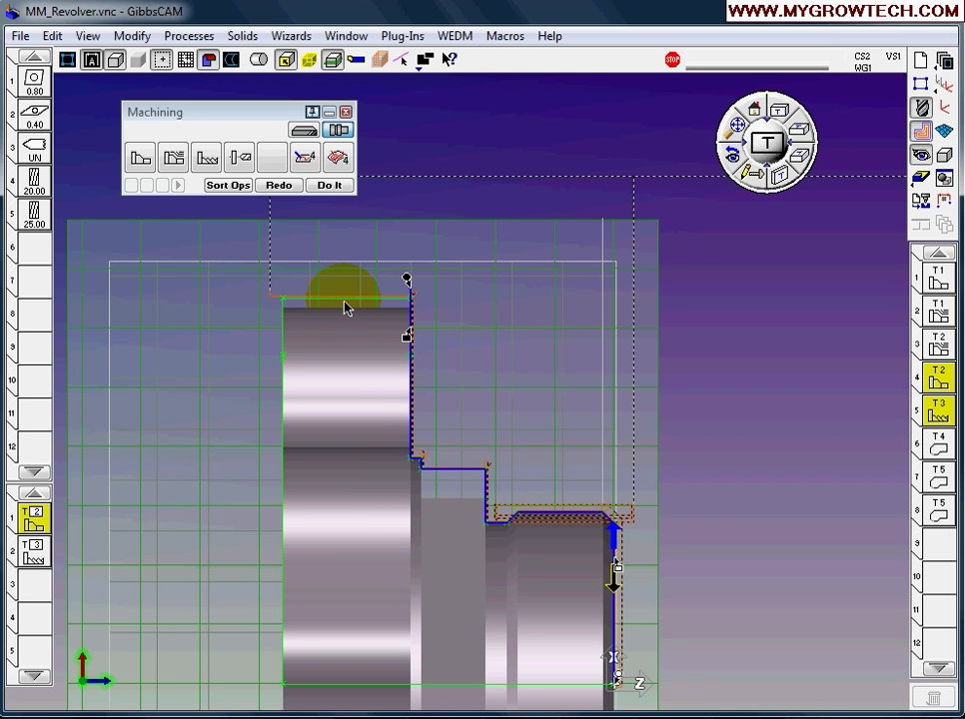
Step: Regenerate the toolpath and play the cutting simulation at maximum speed
left_click(278, 184)
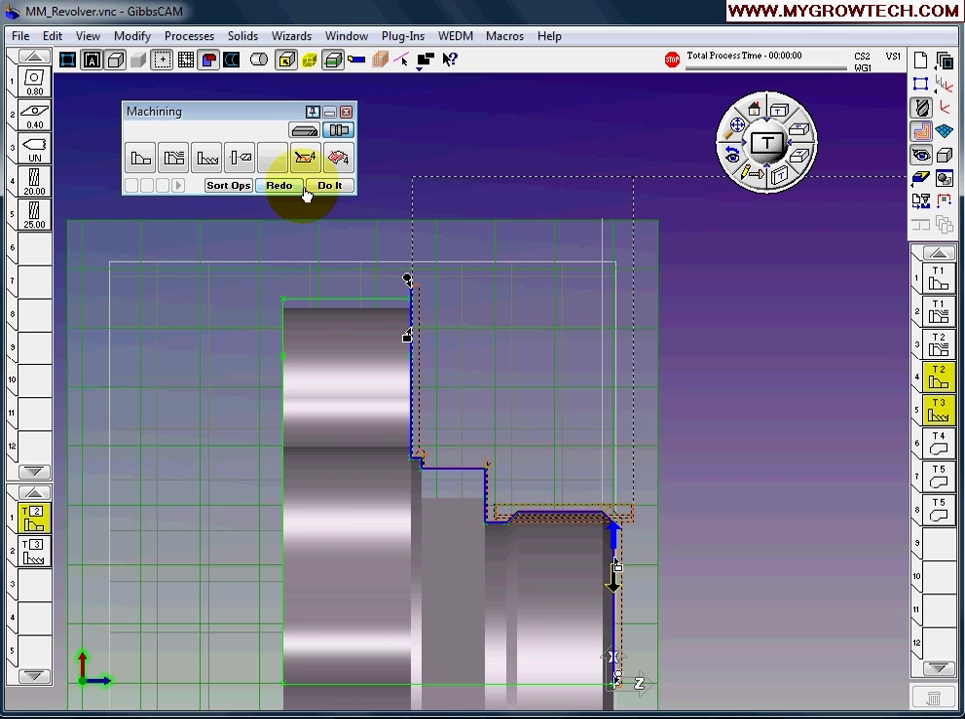
left_click(846, 318)
left_click(919, 184)
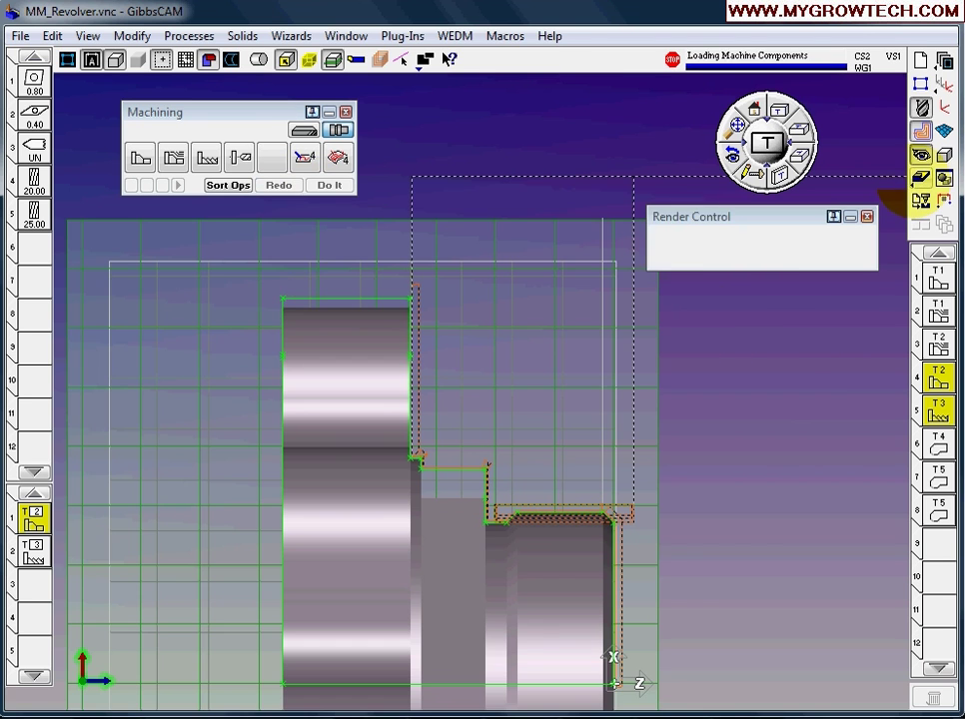
left_click_drag(803, 216, 801, 210)
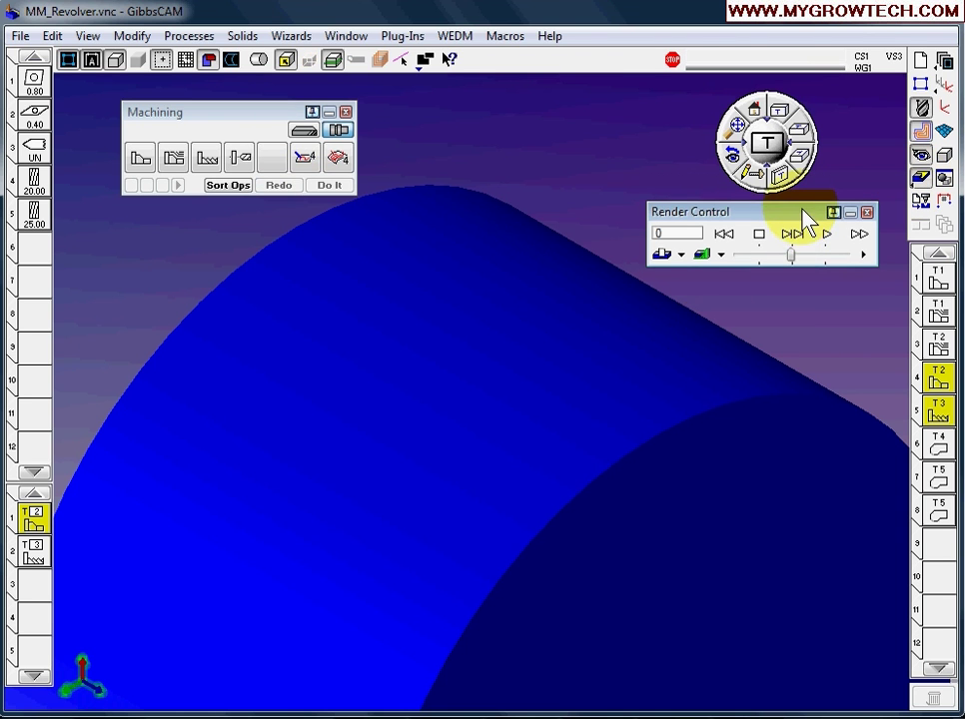
left_click_drag(790, 254, 877, 266)
left_click(827, 233)
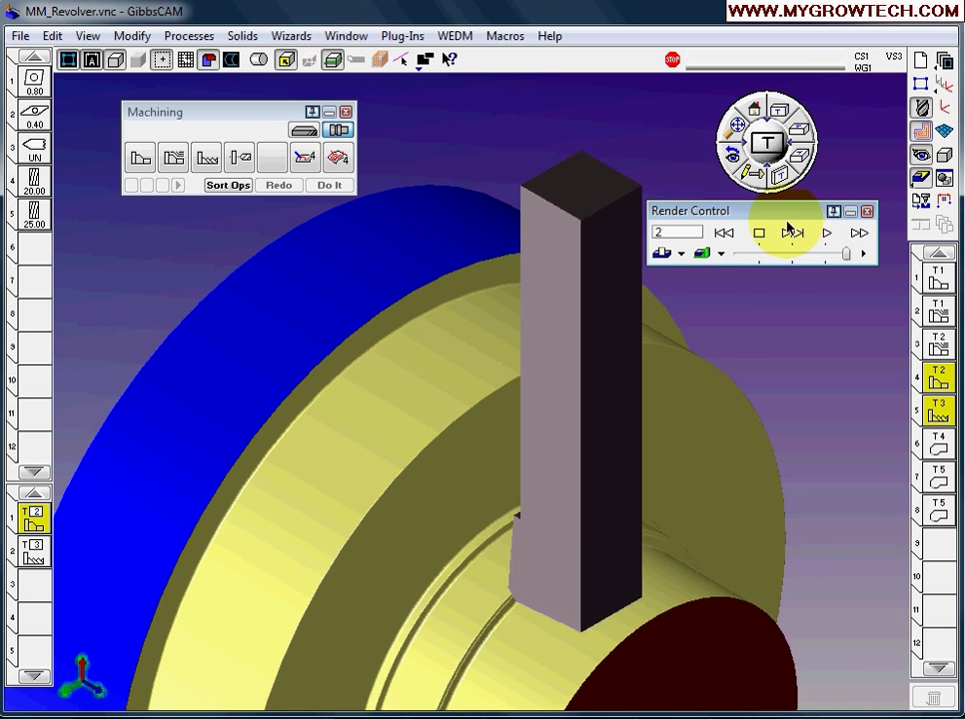
Step: Zoom and fine-tune playback speed while the simulation runs to end of program
scroll(771, 414, "up", 5)
scroll(771, 422, "down", 5)
scroll(516, 398, "up", 4)
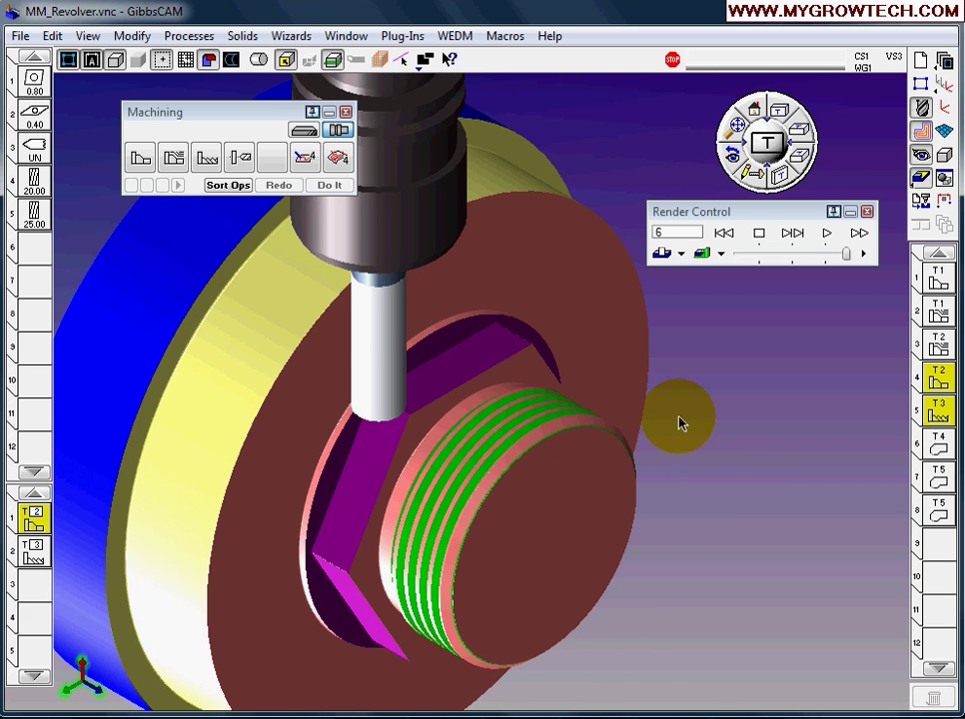
left_click_drag(831, 254, 797, 253)
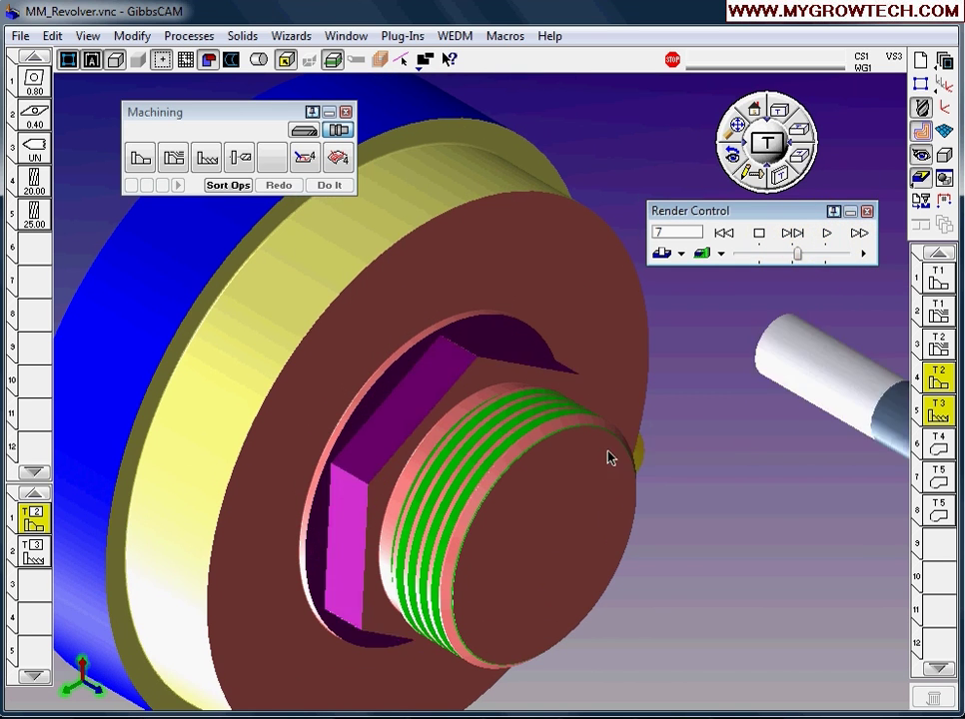
left_click(797, 254)
left_click(828, 232)
left_click(797, 254)
left_click_drag(798, 256, 825, 254)
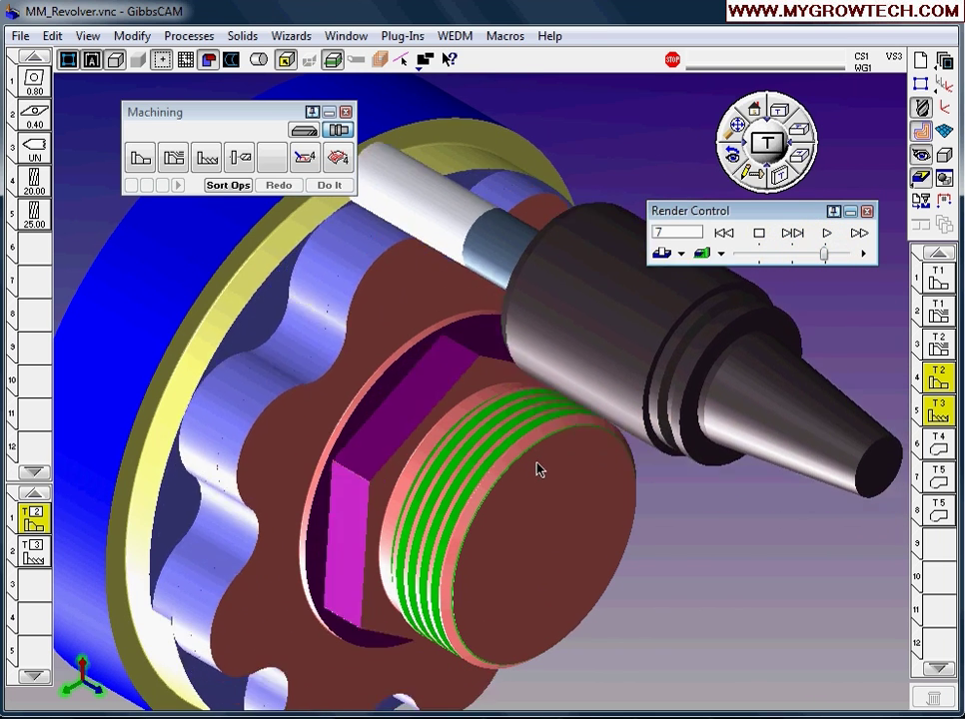
scroll(538, 467, "down", 2)
scroll(539, 467, "down", 3)
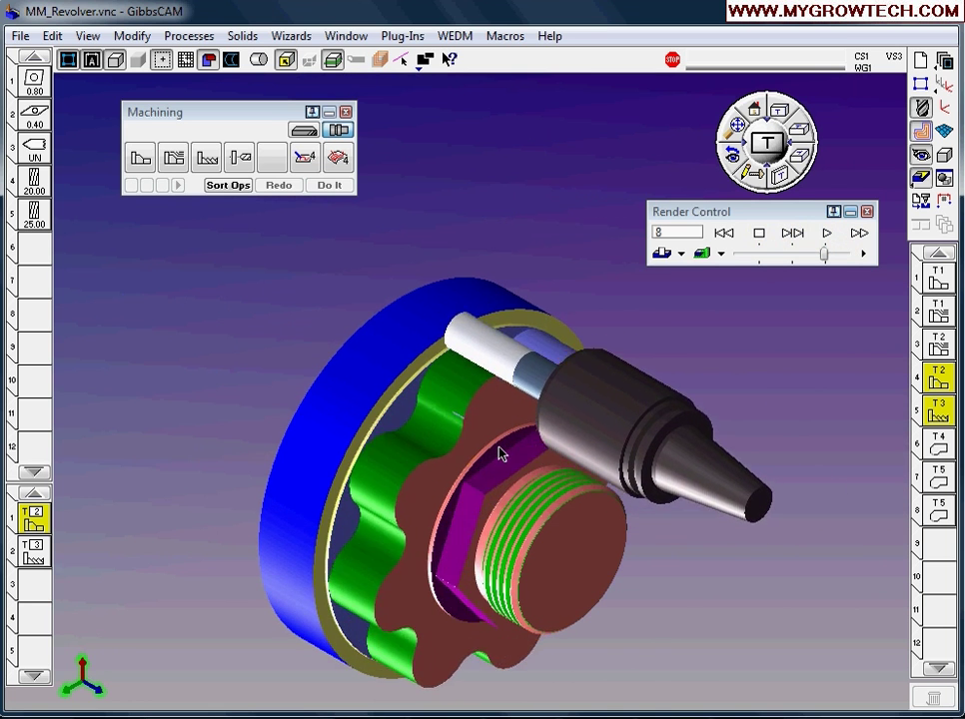
scroll(469, 420, "up", 5)
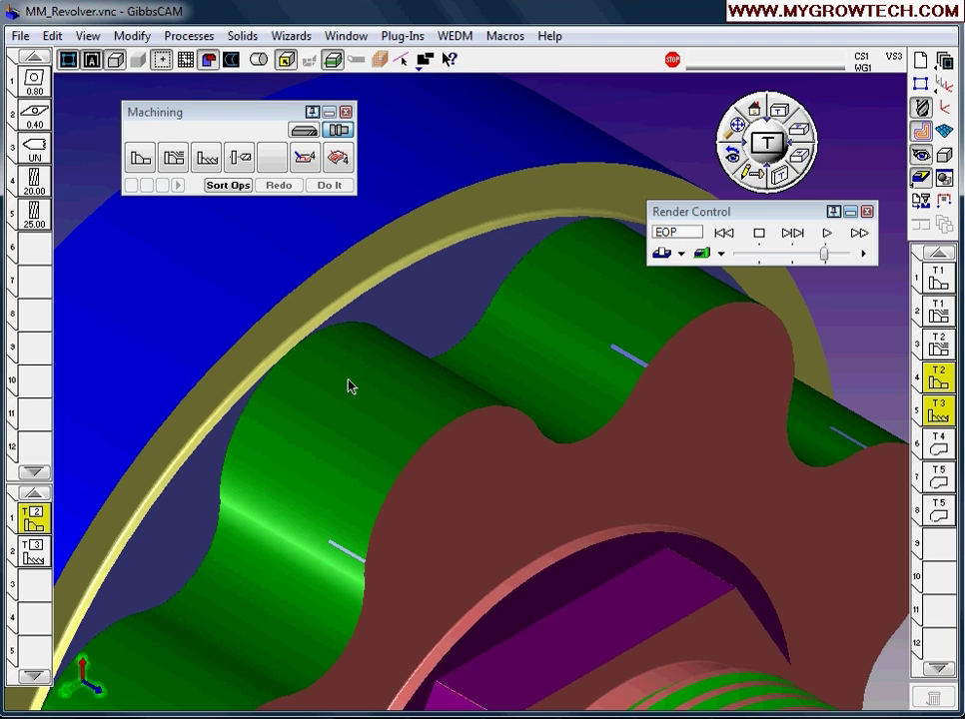
Step: Zoom out and back in on the finished rendered revolver part
scroll(504, 387, "down", 5)
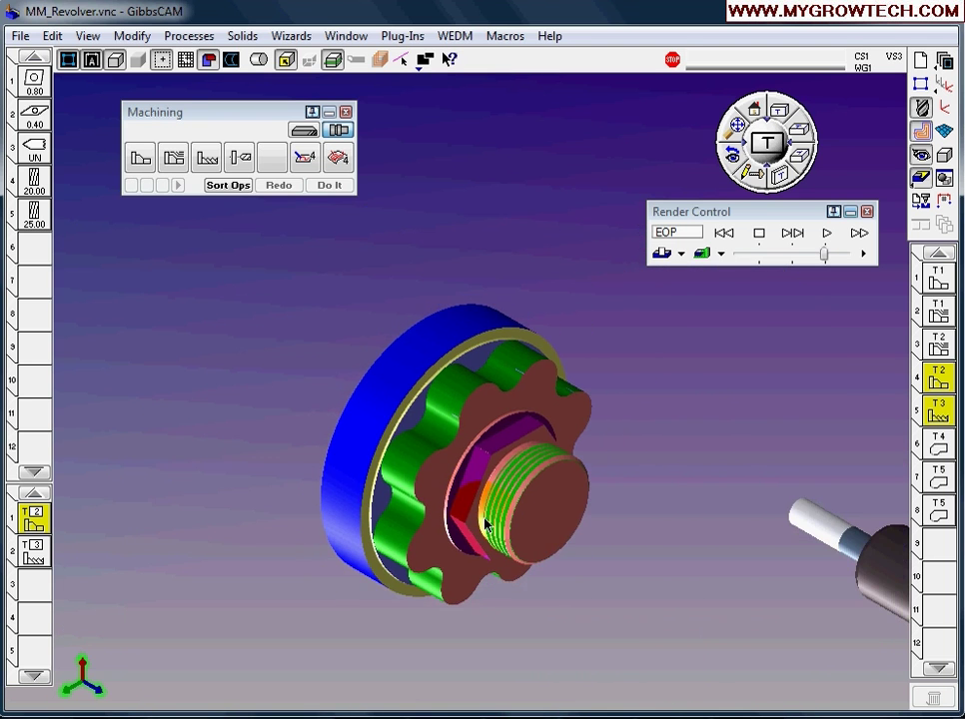
scroll(491, 506, "up", 2)
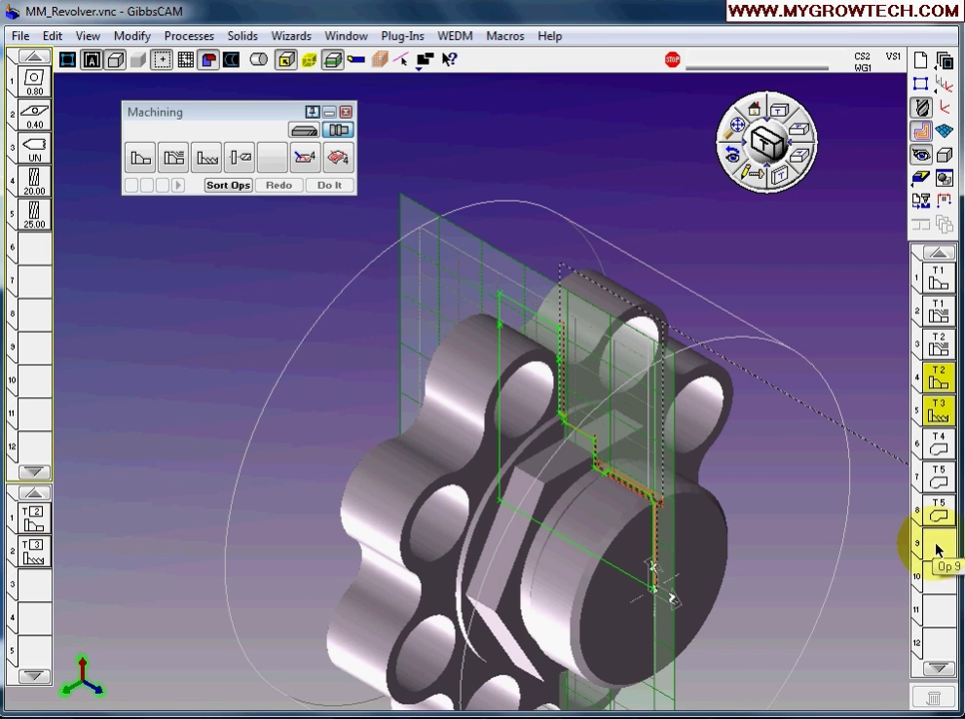
Step: Select the empty slot after the last operation and trash both turning processes
left_click(937, 549)
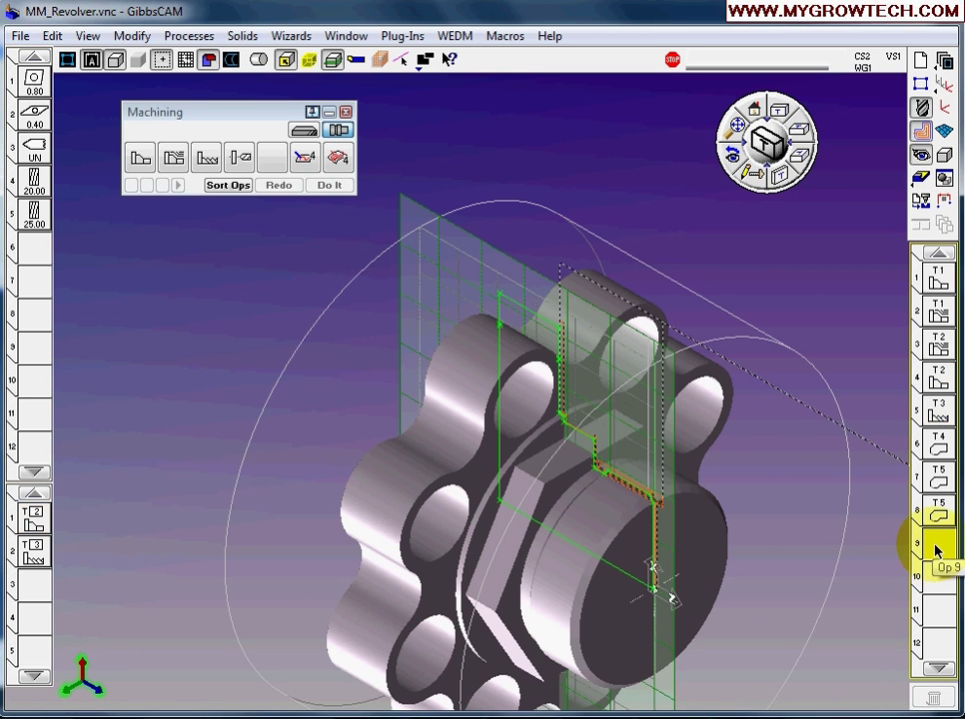
left_click(20, 535)
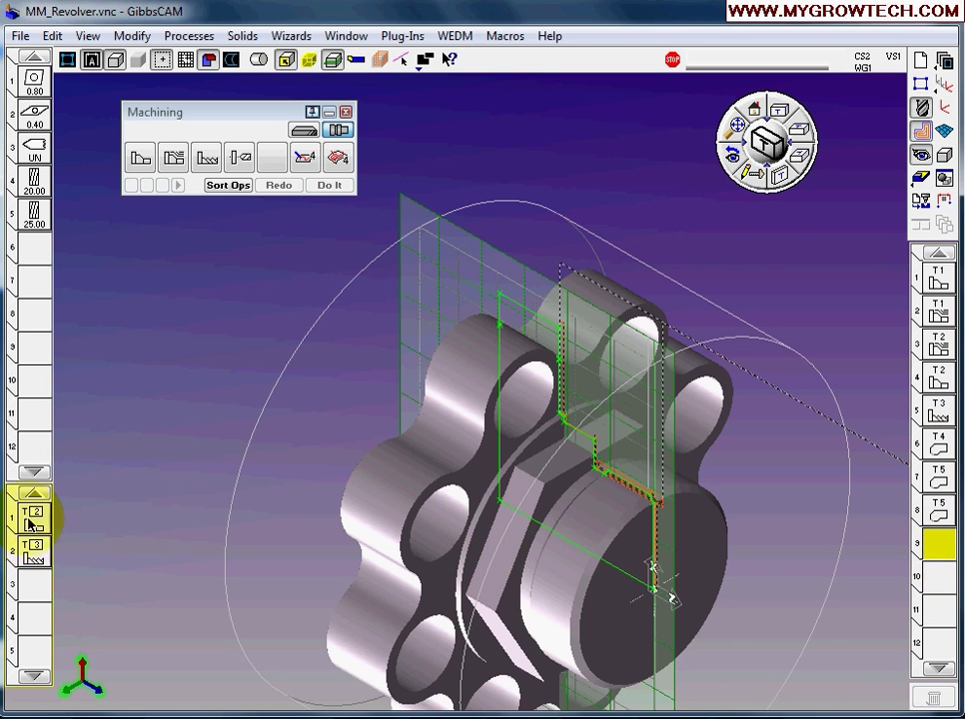
left_click_drag(34, 548, 133, 410)
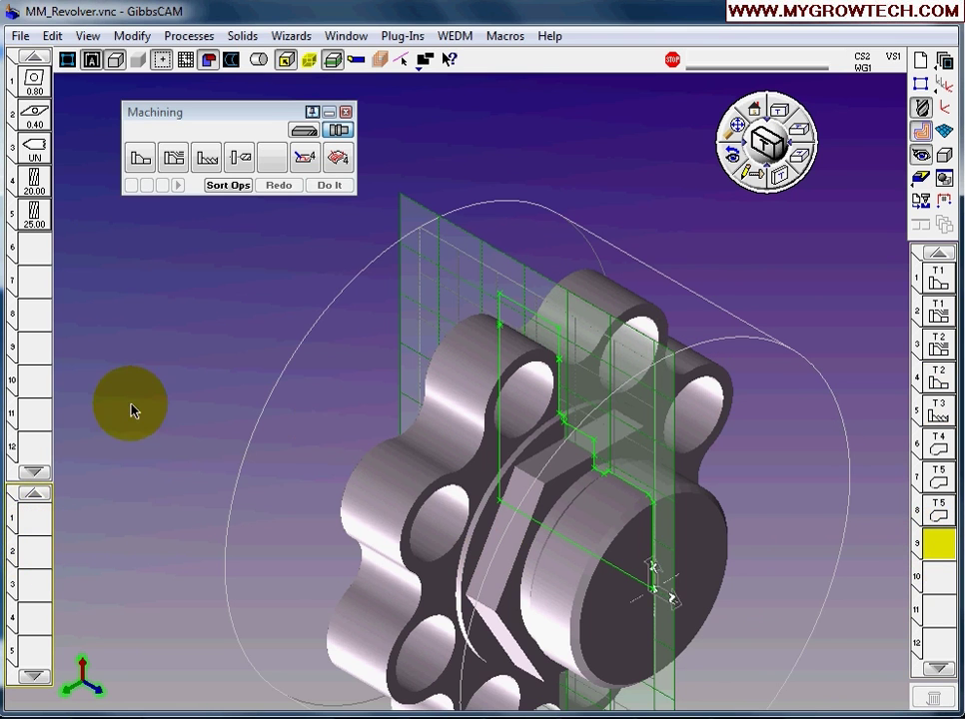
Step: Load the 07-Drill BCD process and check its 19.00 drill as tool 6
left_click(187, 36)
mouse_move(216, 124)
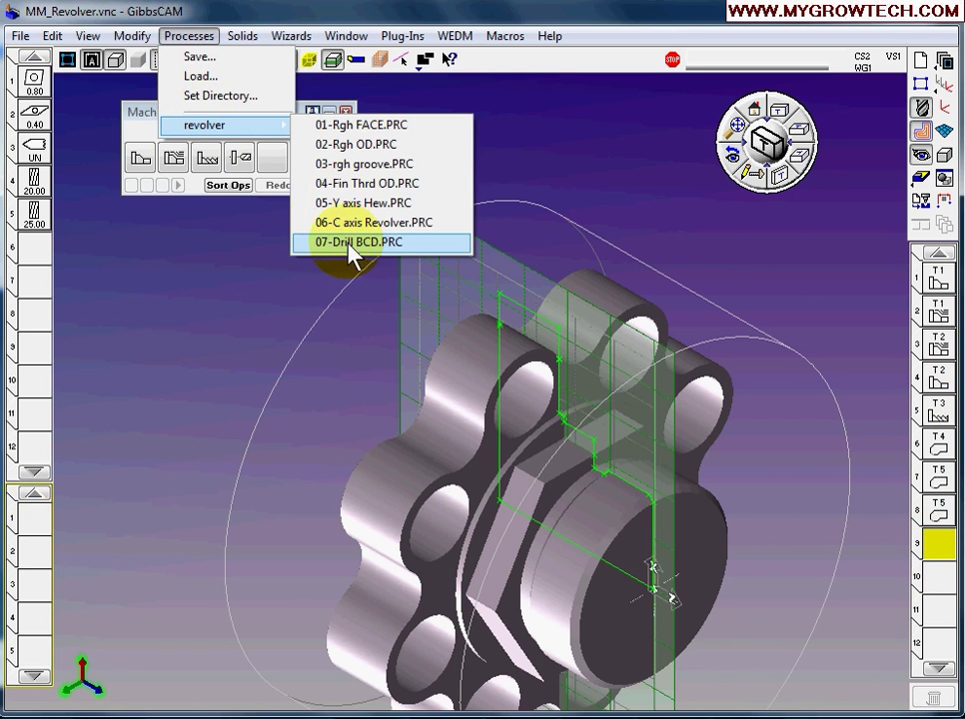
left_click(349, 243)
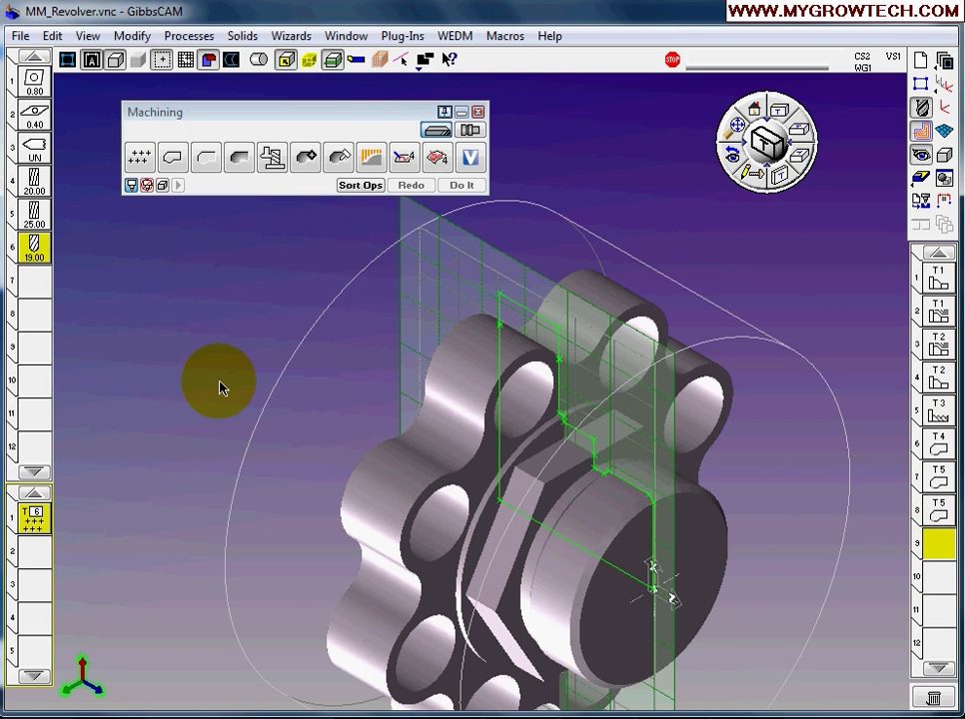
double_click(36, 242)
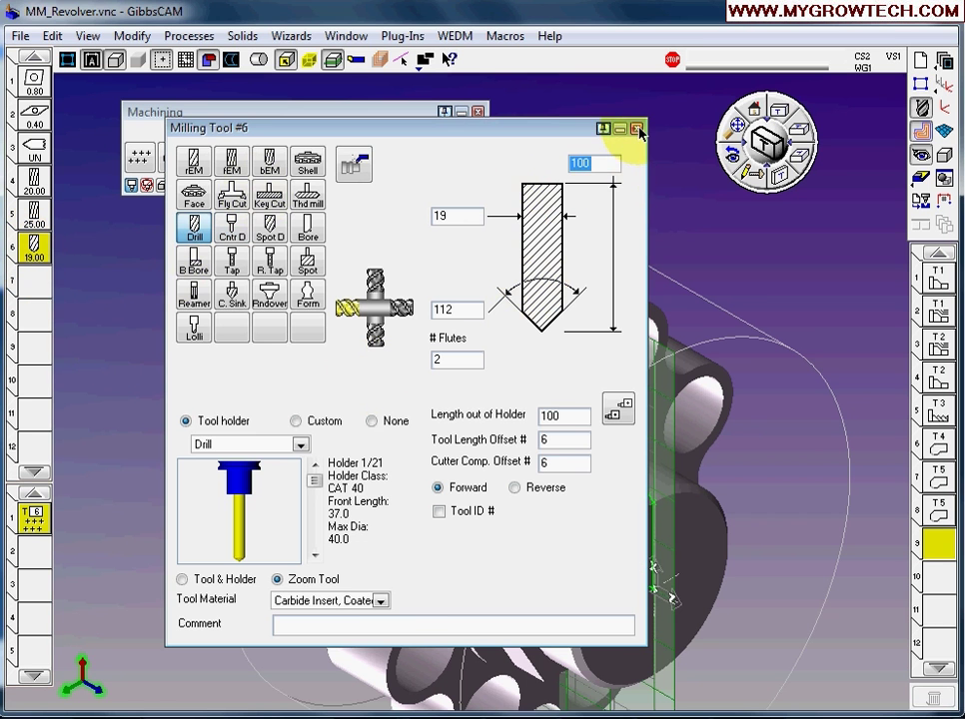
left_click(636, 130)
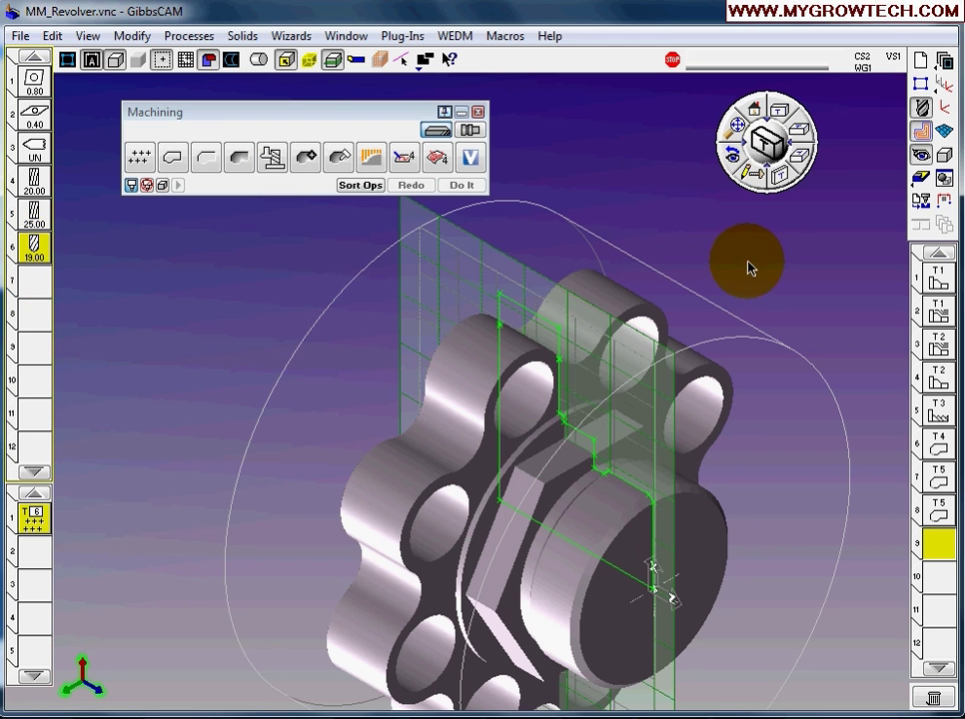
left_click(943, 86)
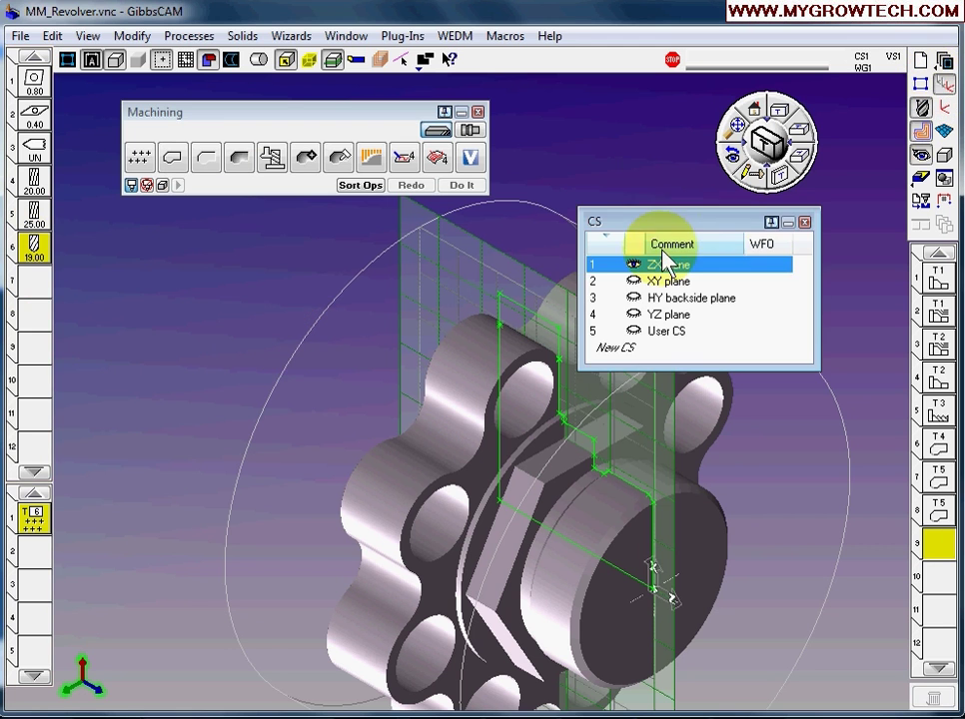
Step: Make XY the active coordinate system and set the 07-Drill BCD process to rotate about 2: XY plane
left_click(665, 283)
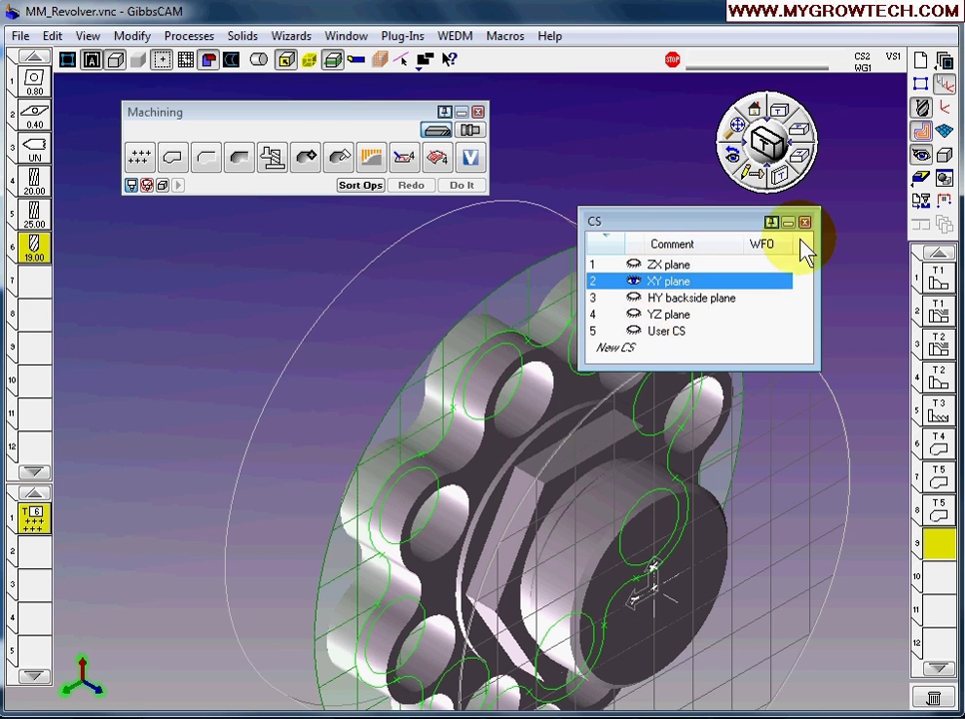
left_click(806, 224)
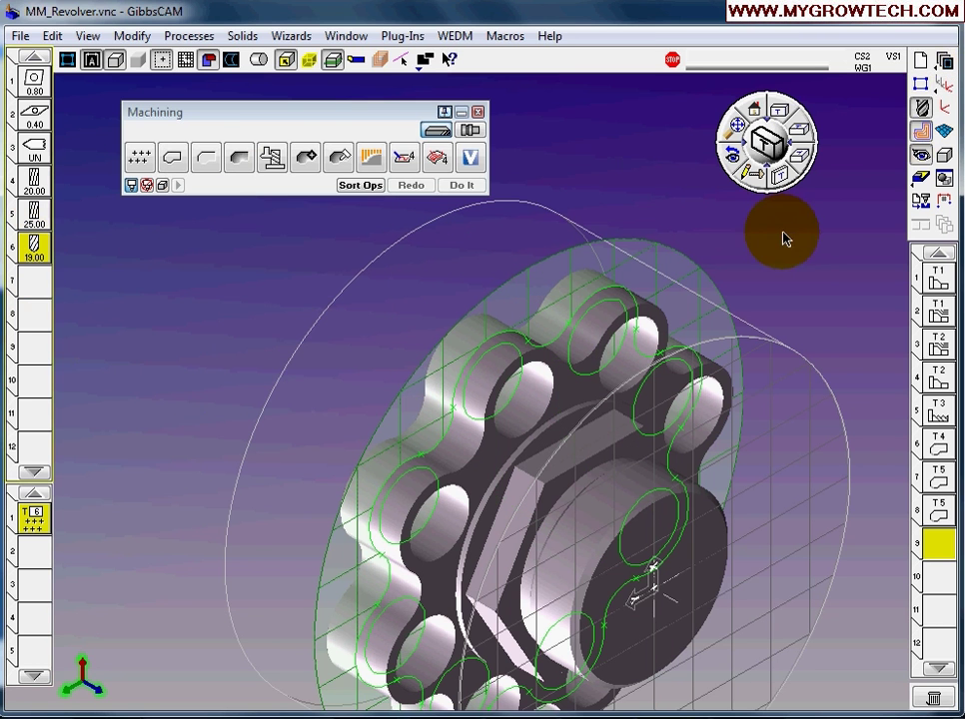
double_click(37, 518)
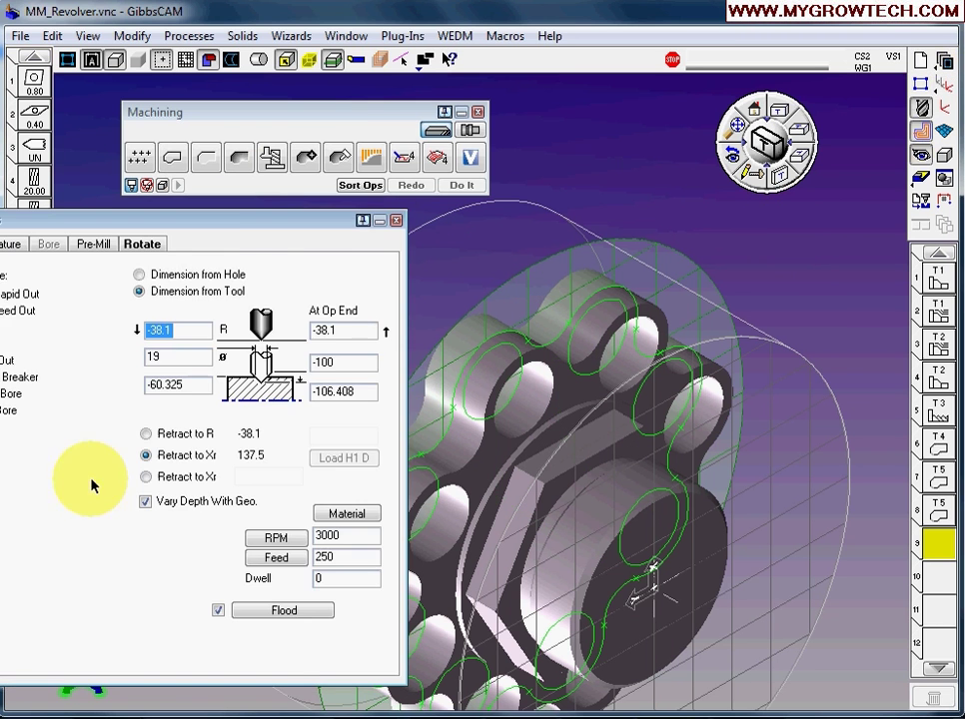
left_click(145, 245)
left_click(76, 282)
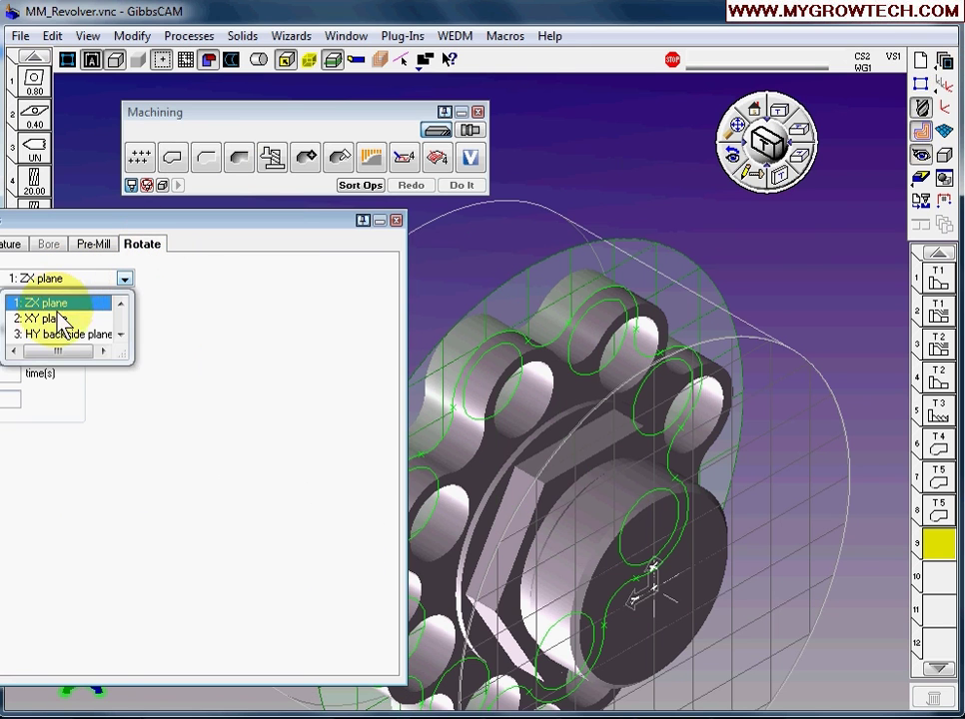
left_click(51, 319)
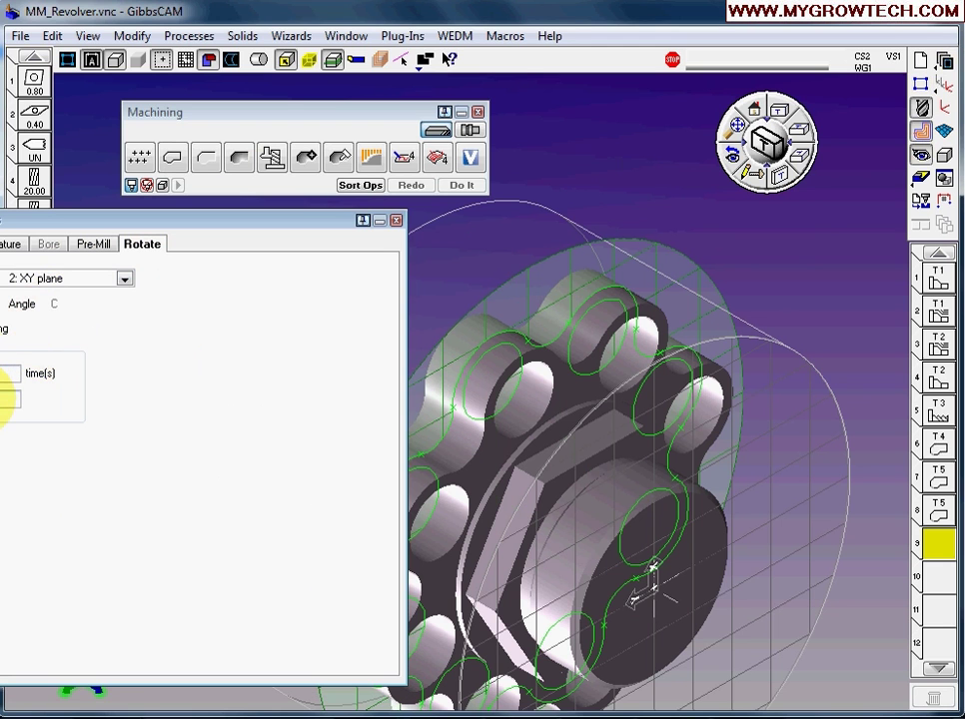
left_click(2, 244)
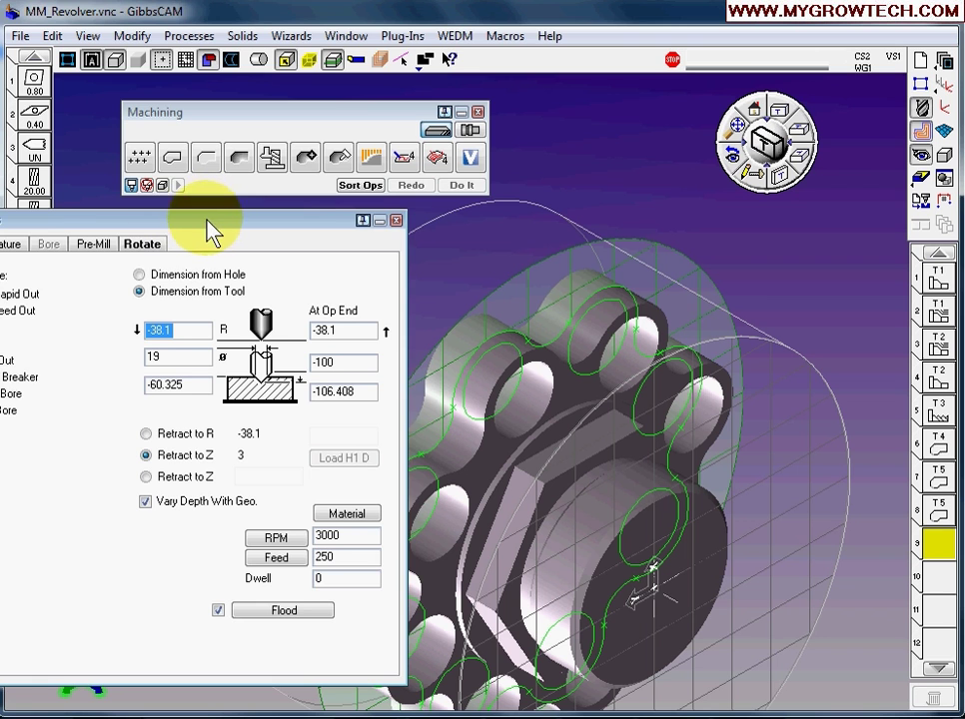
Step: Change the drill process At Op End depth from -98.425 to -100
left_click_drag(209, 230, 143, 225)
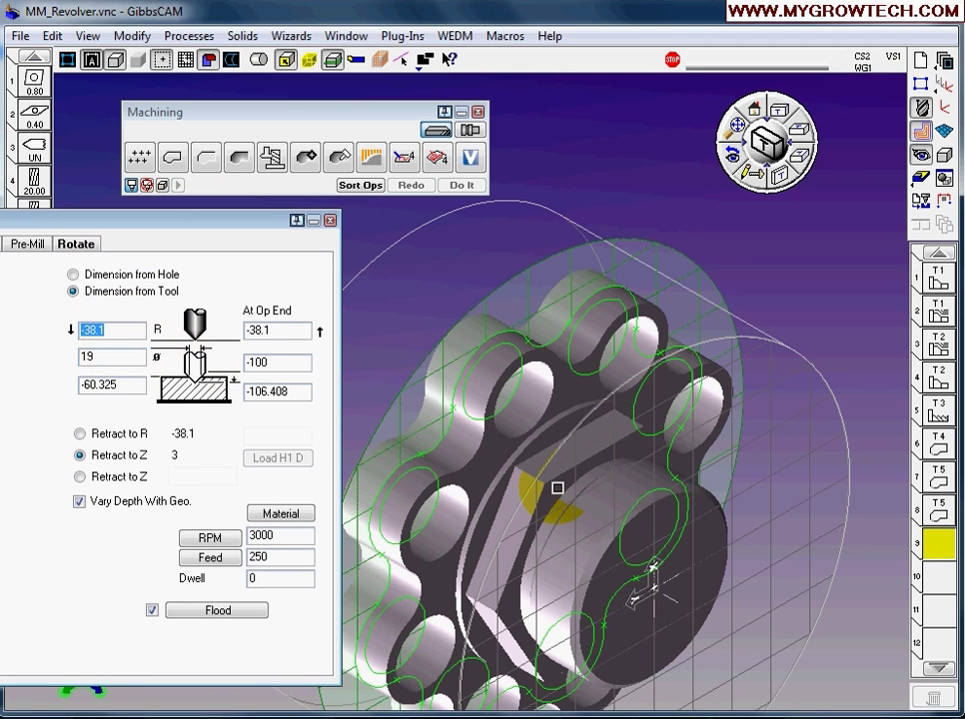
left_click(275, 329)
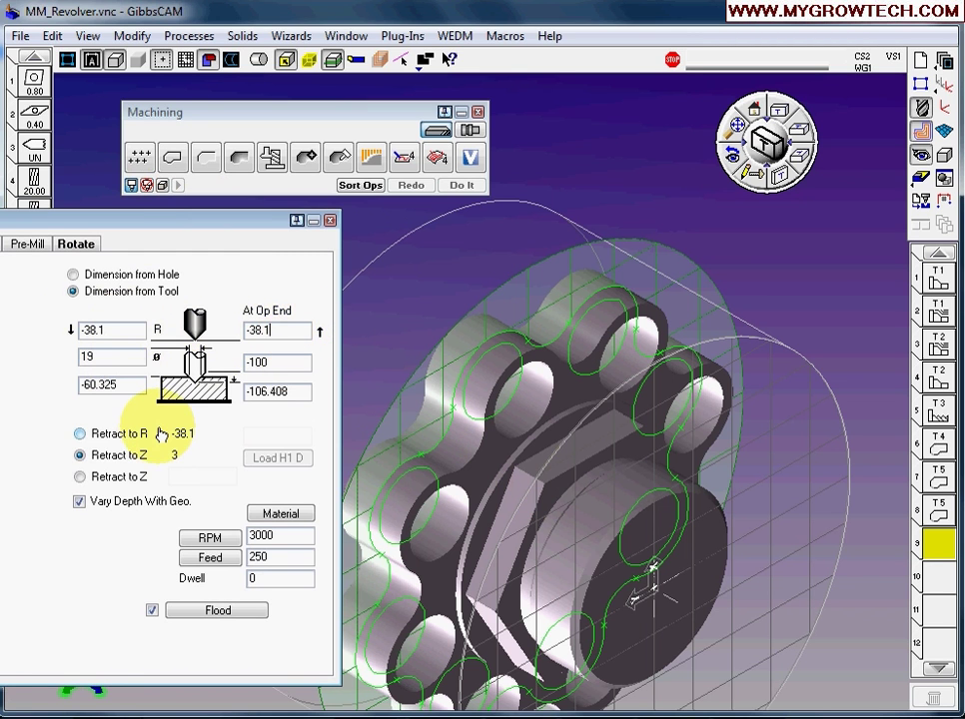
double_click(117, 386)
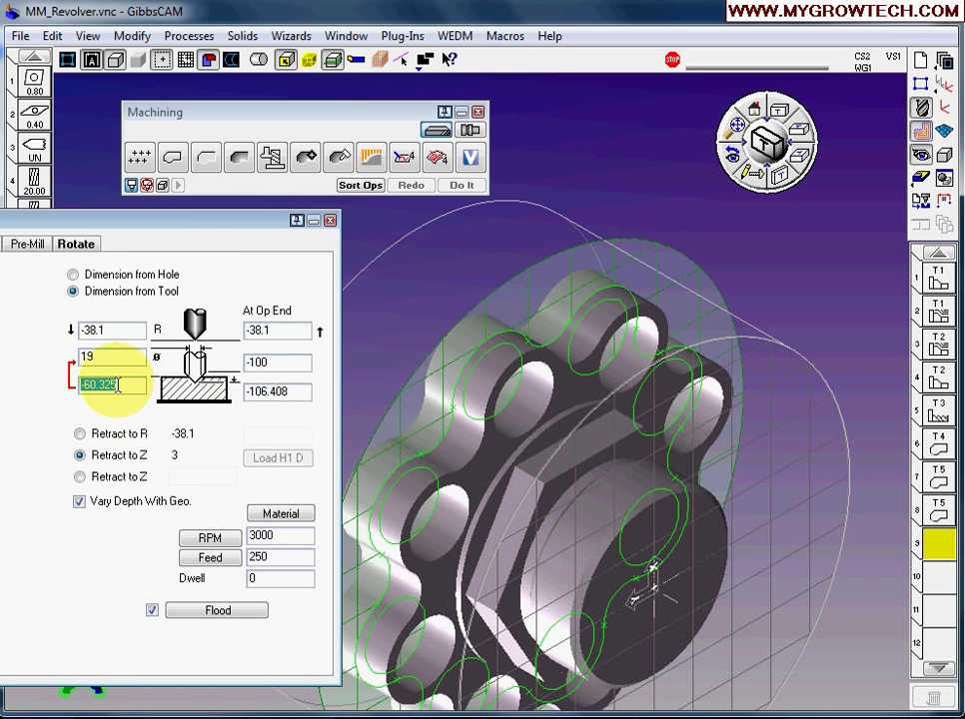
left_click(262, 362)
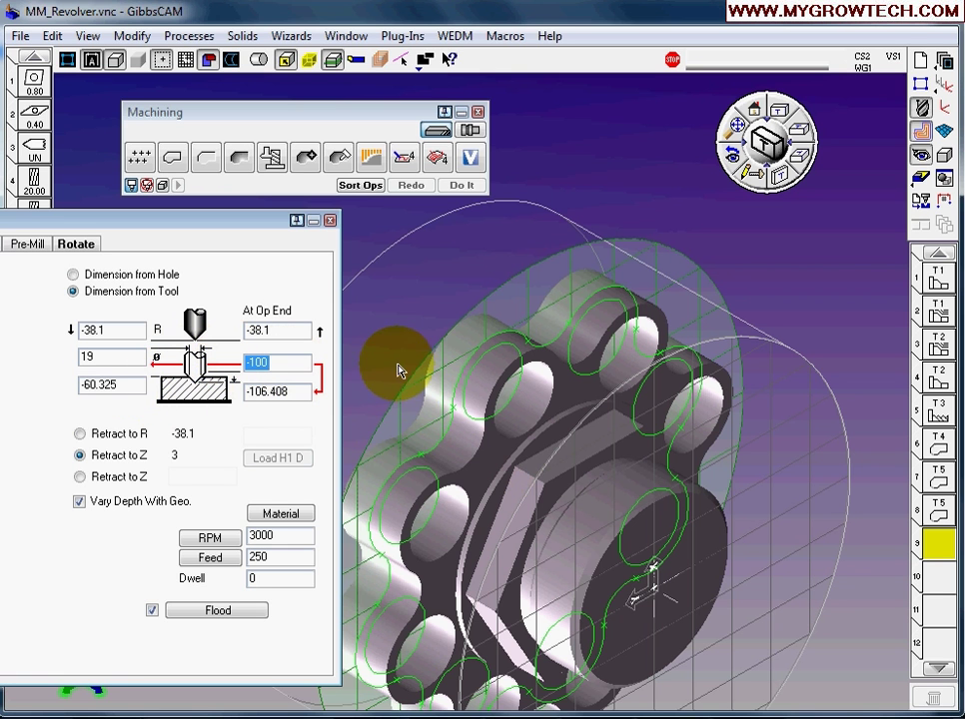
middle_click_drag(407, 364, 432, 417)
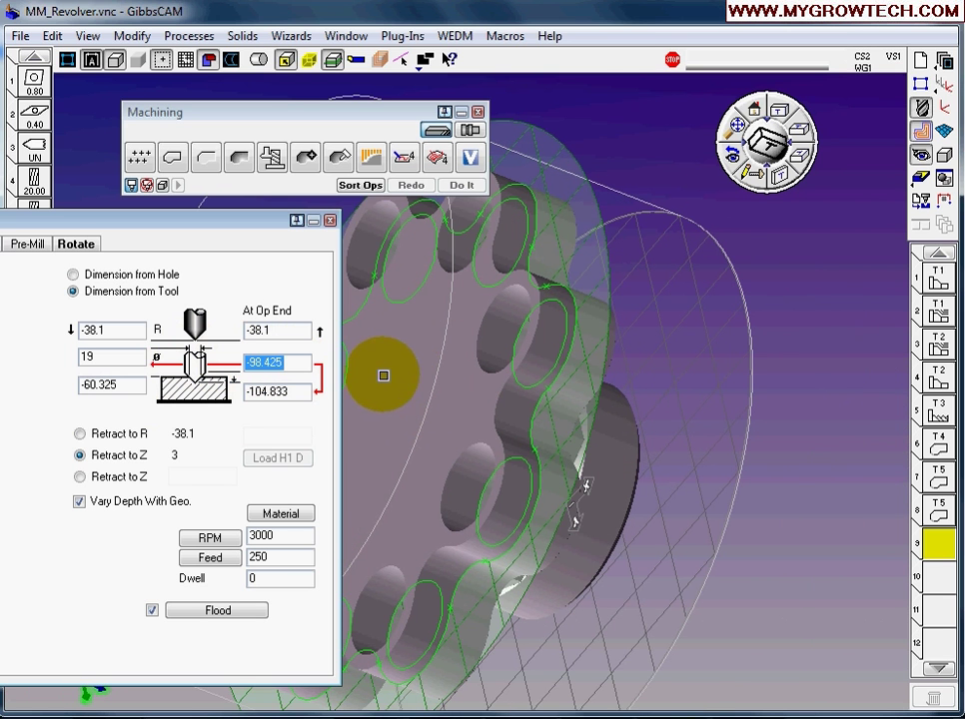
left_click_drag(291, 368, 237, 379)
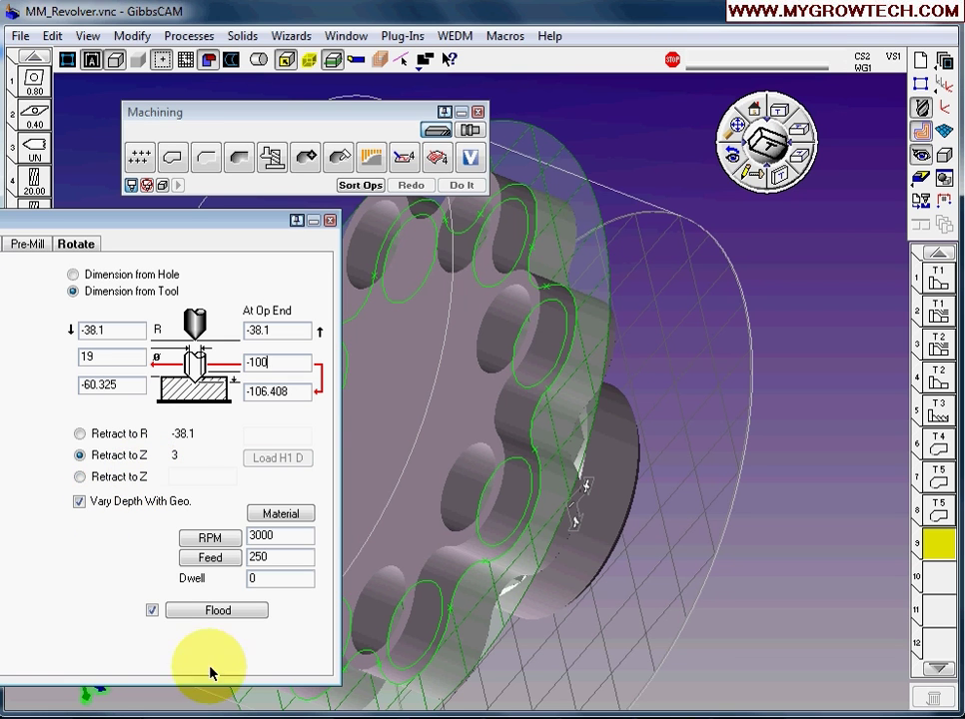
Step: Generate the T6 drilling operation on the upper lobe's hole circle as operation 9
left_click(331, 222)
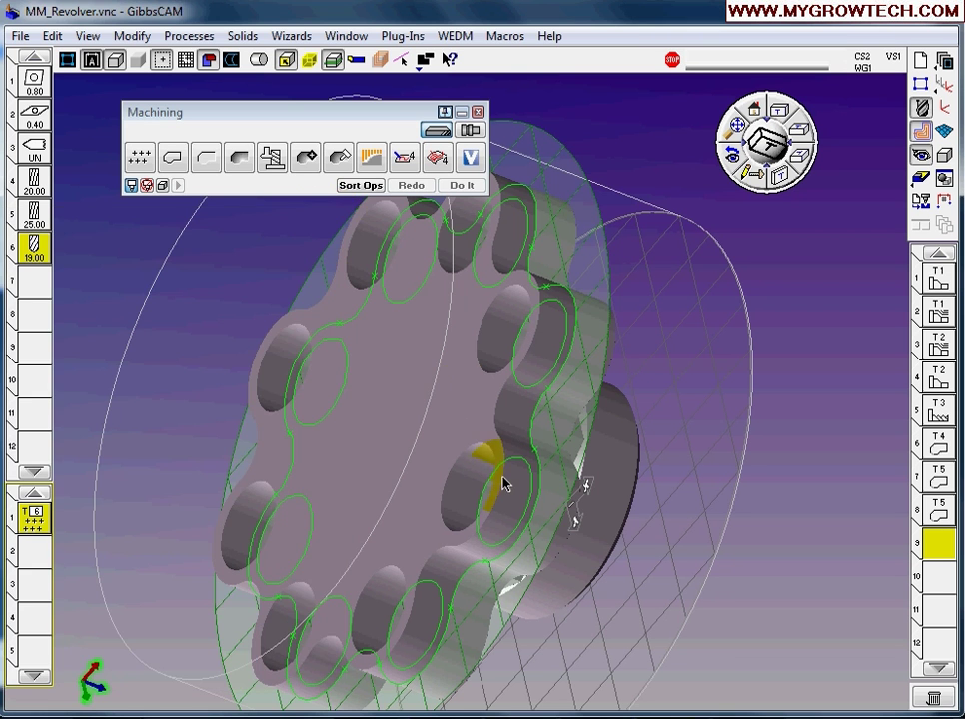
middle_click_drag(573, 513, 405, 365)
middle_click_drag(488, 438, 307, 352)
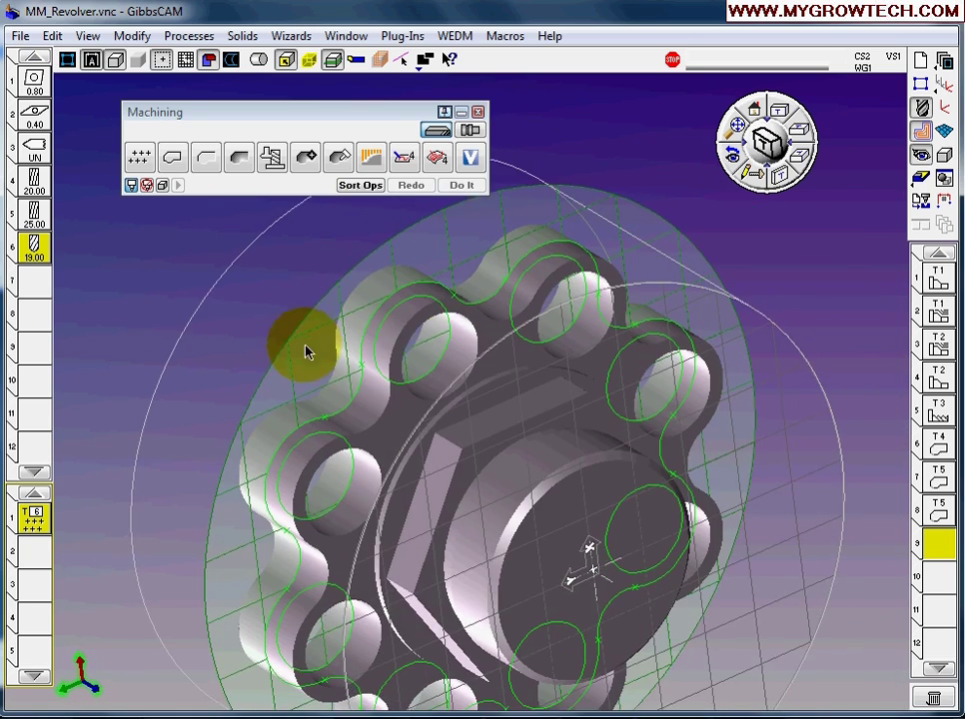
left_click(546, 263)
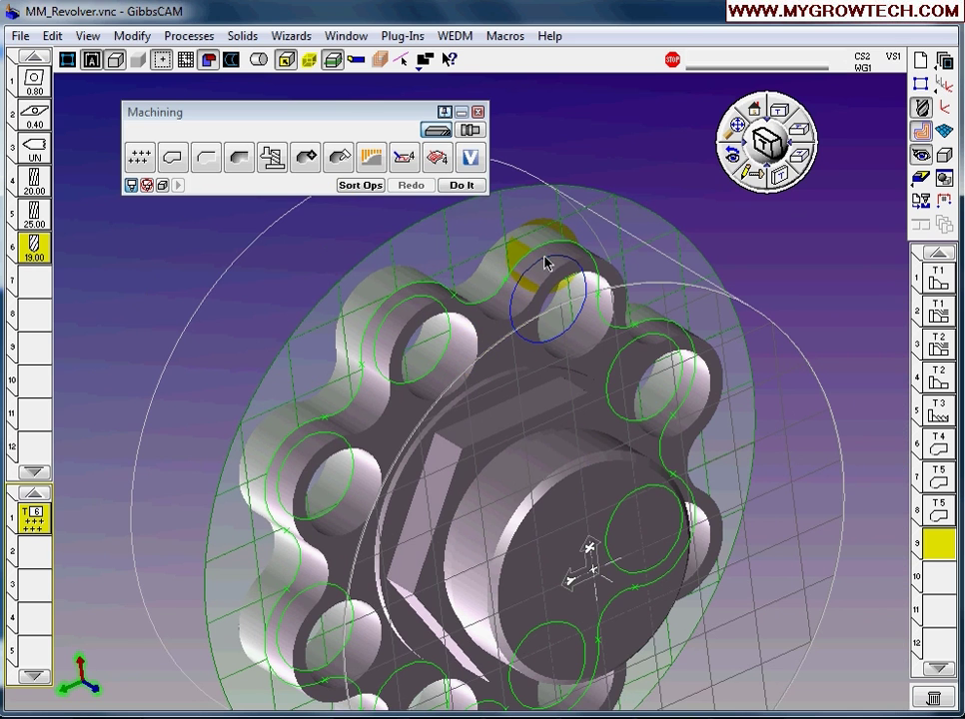
left_click(464, 188)
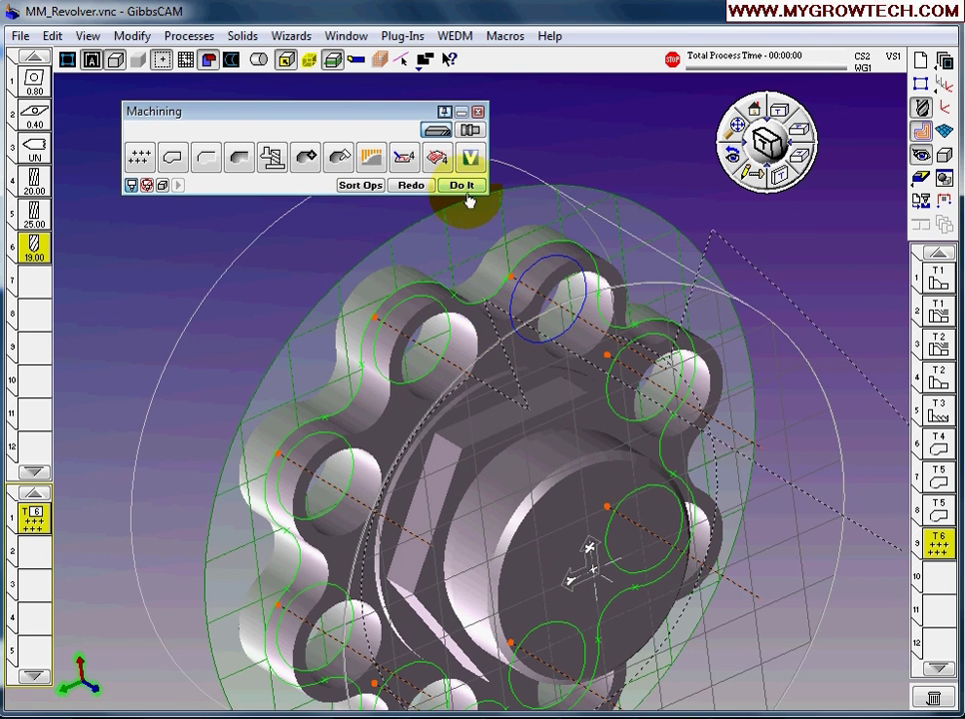
middle_click_drag(325, 472, 684, 569)
scroll(584, 500, "up", 2)
left_click(682, 588)
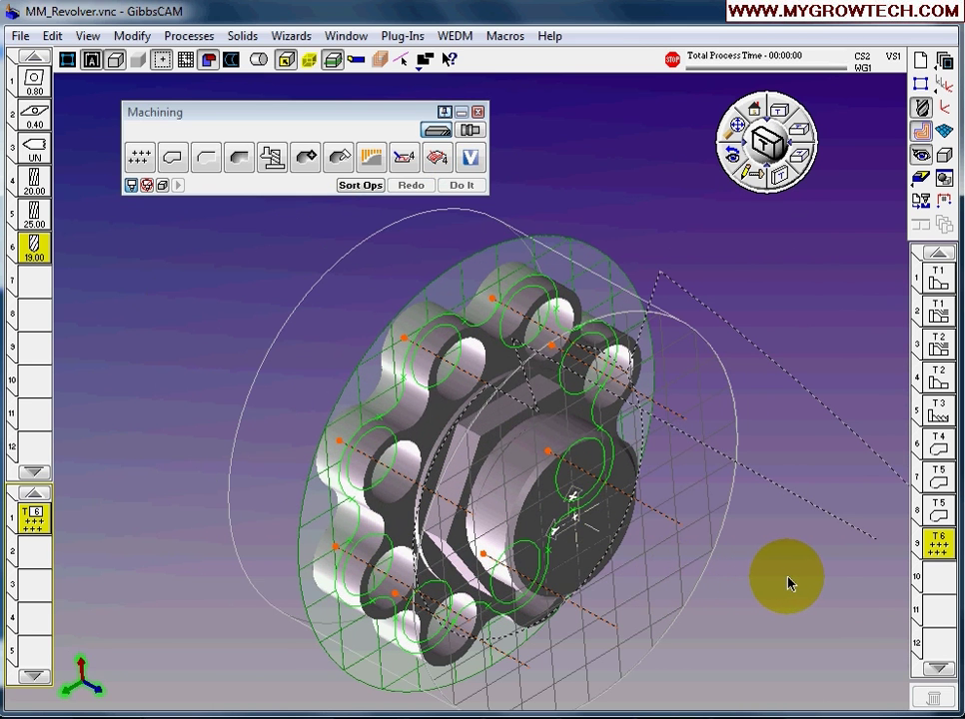
scroll(668, 417, "down", 2)
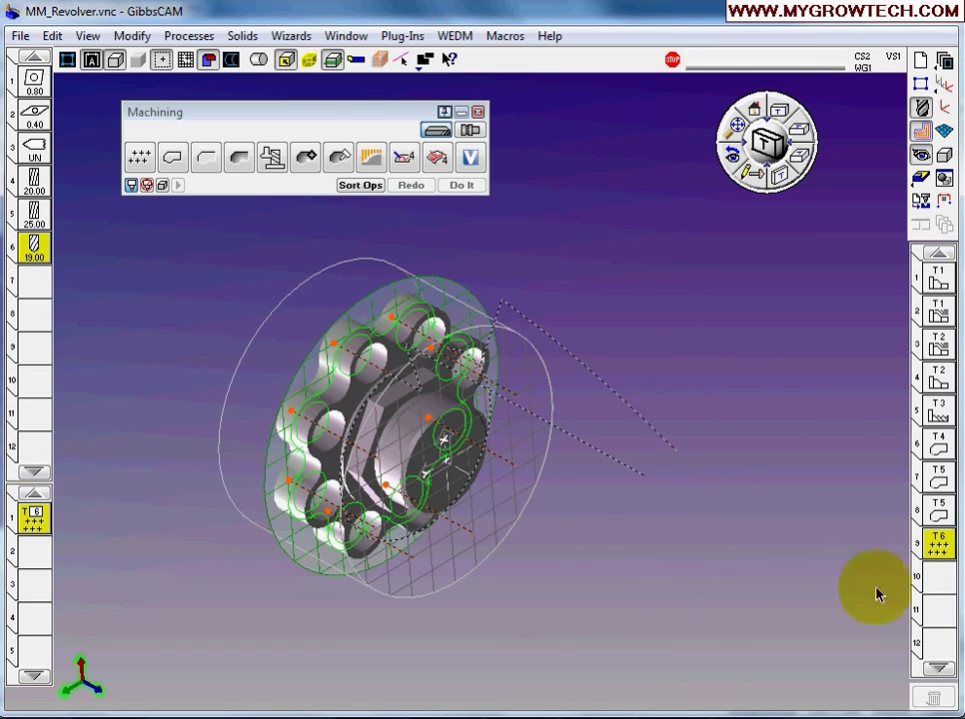
Step: Open Render Control and set the operation start and stop range
left_click(921, 178)
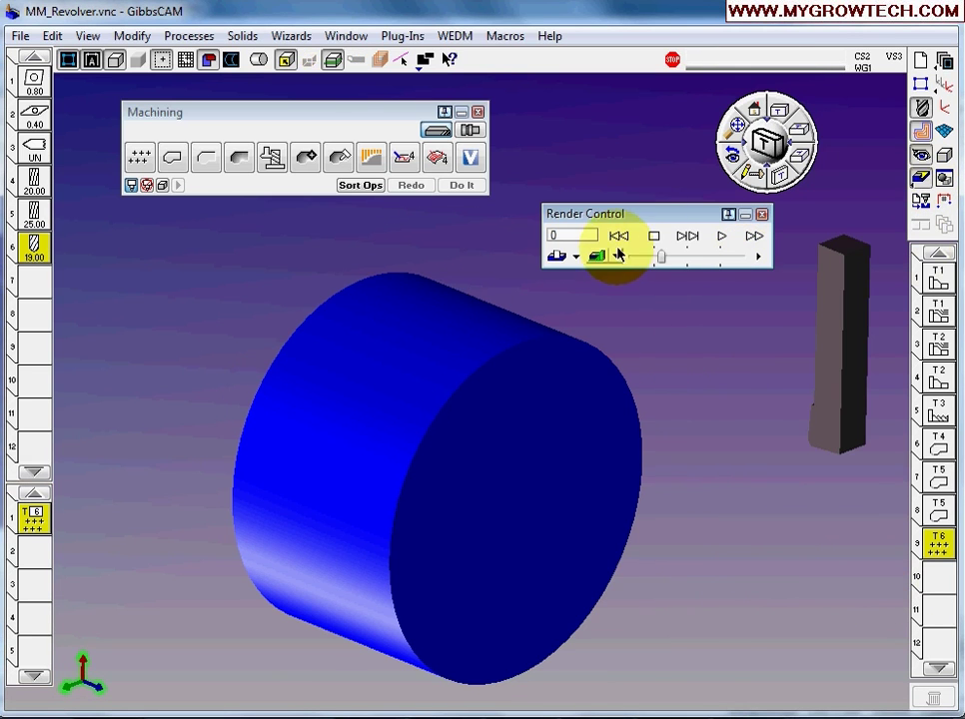
right_click(664, 228)
left_click(751, 101)
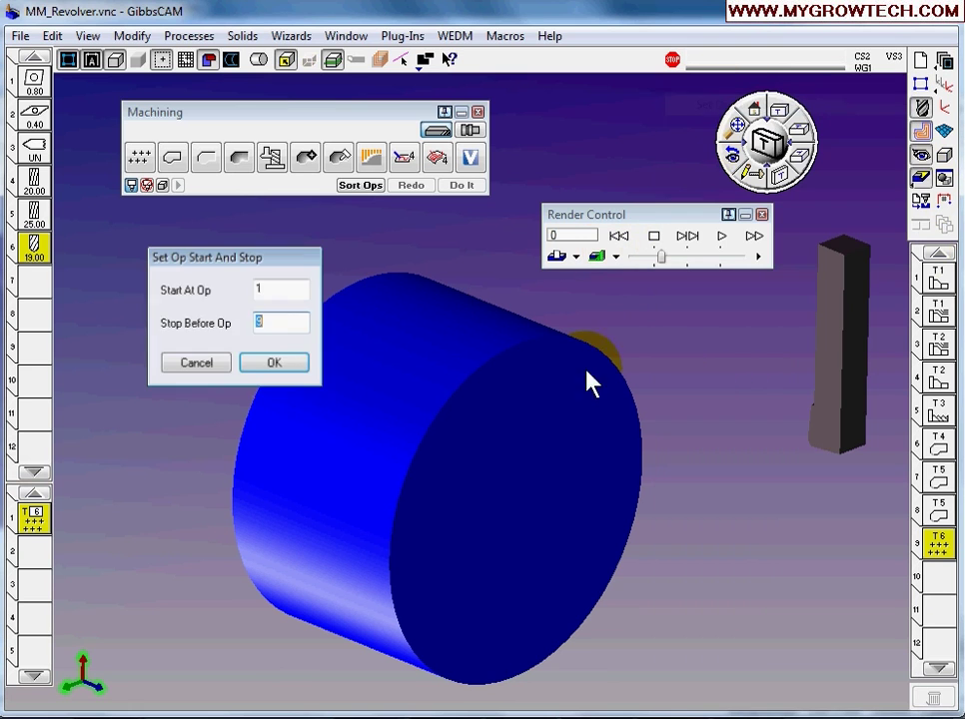
left_click(278, 364)
Step: Run the cutting simulation with adjusted speed until the ring of holes is drilled, then stop
left_click_drag(660, 256, 719, 254)
left_click(722, 238)
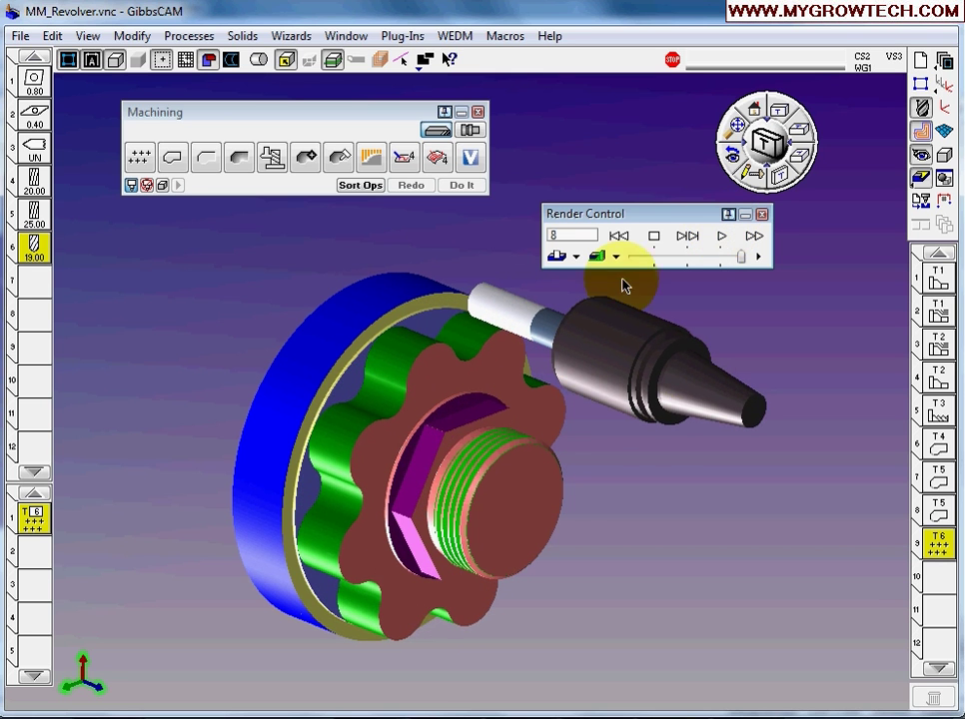
left_click_drag(739, 256, 651, 260)
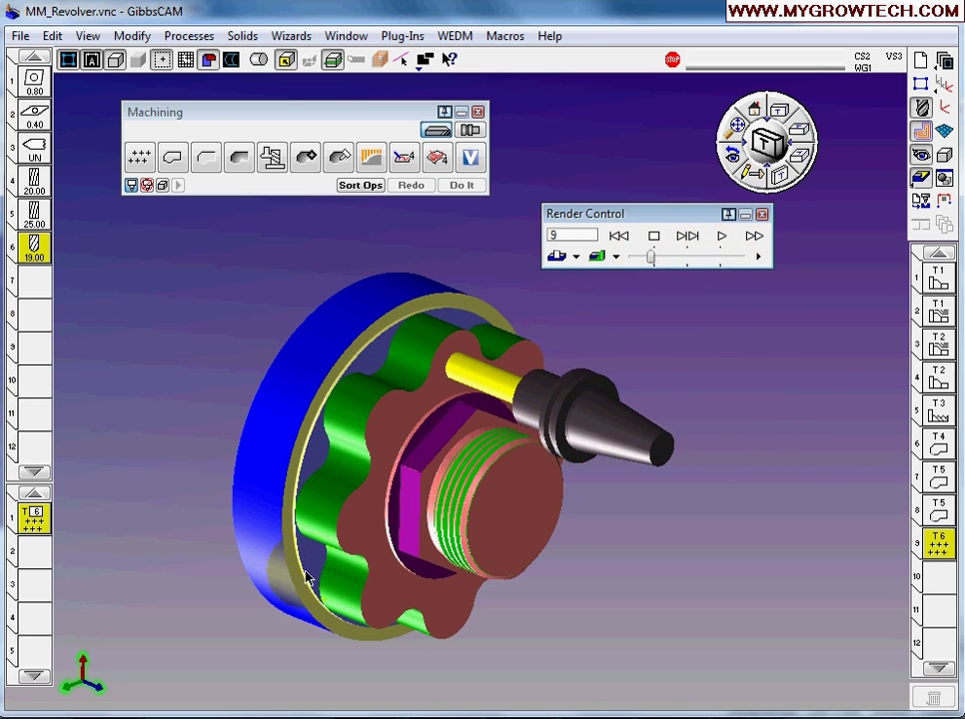
middle_click_drag(307, 577, 476, 462)
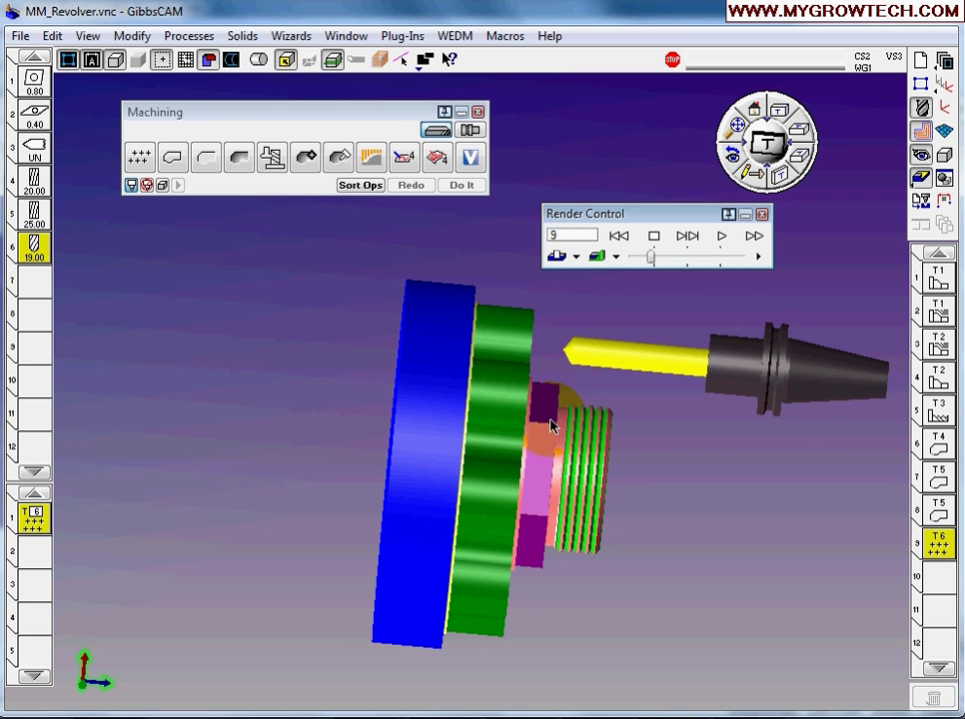
middle_click_drag(582, 426, 579, 342)
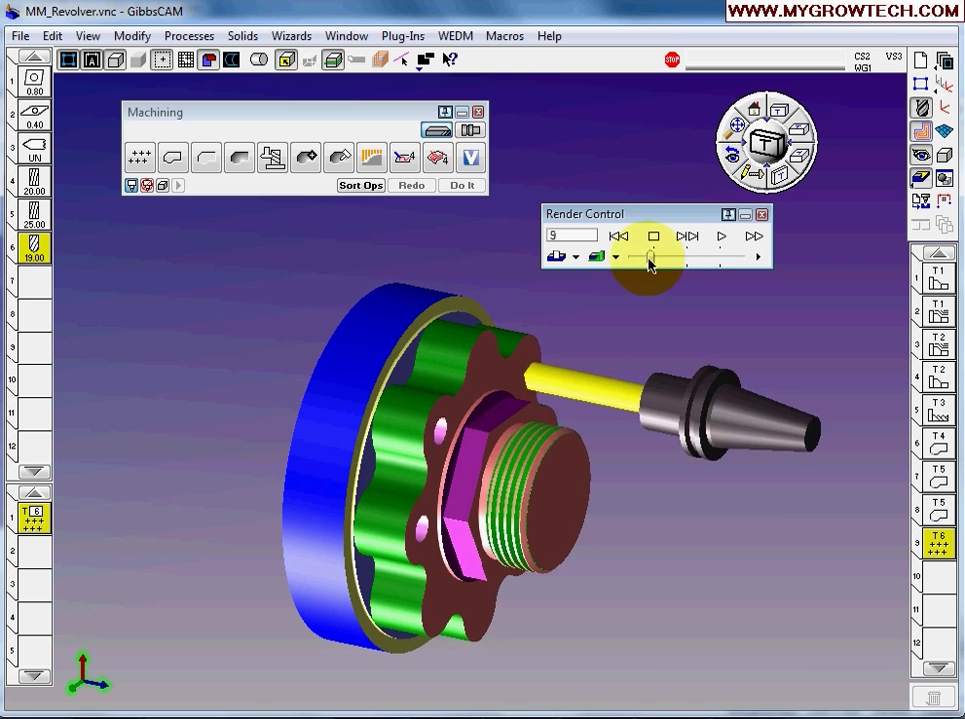
left_click_drag(650, 258, 673, 262)
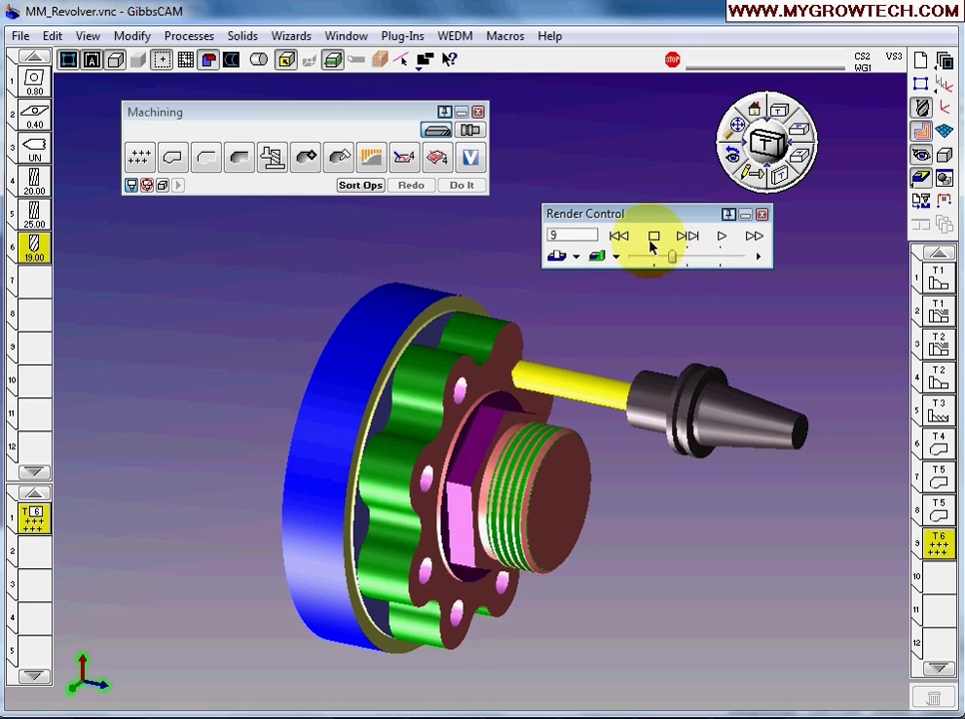
left_click(654, 240)
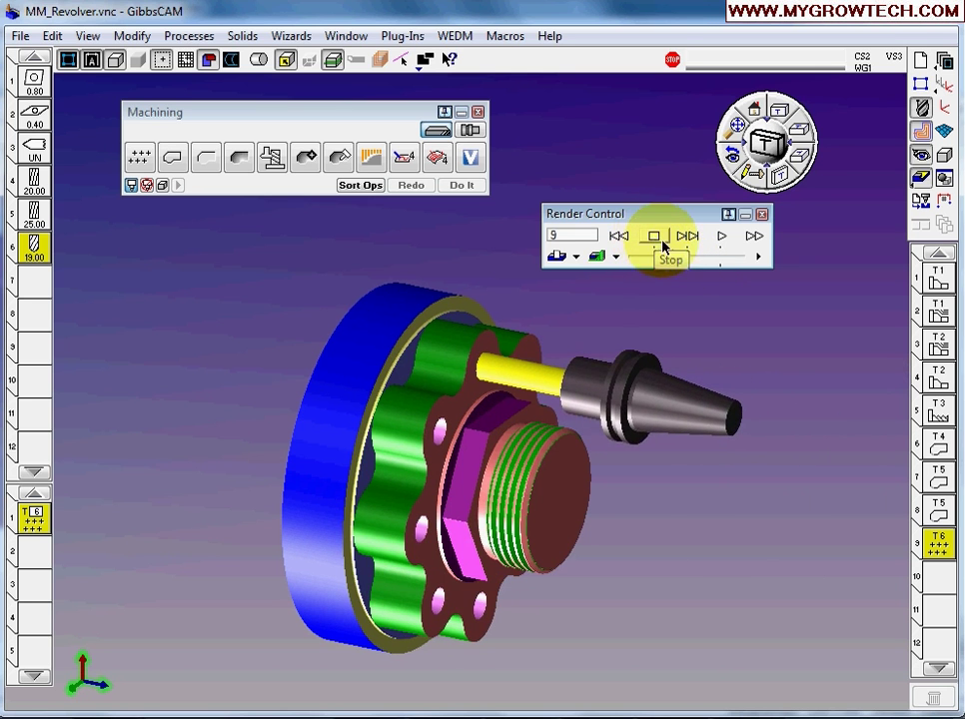
Step: Make the T6 drill retract to R -38.1, regenerate it, and reopen Render Control
left_click(762, 215)
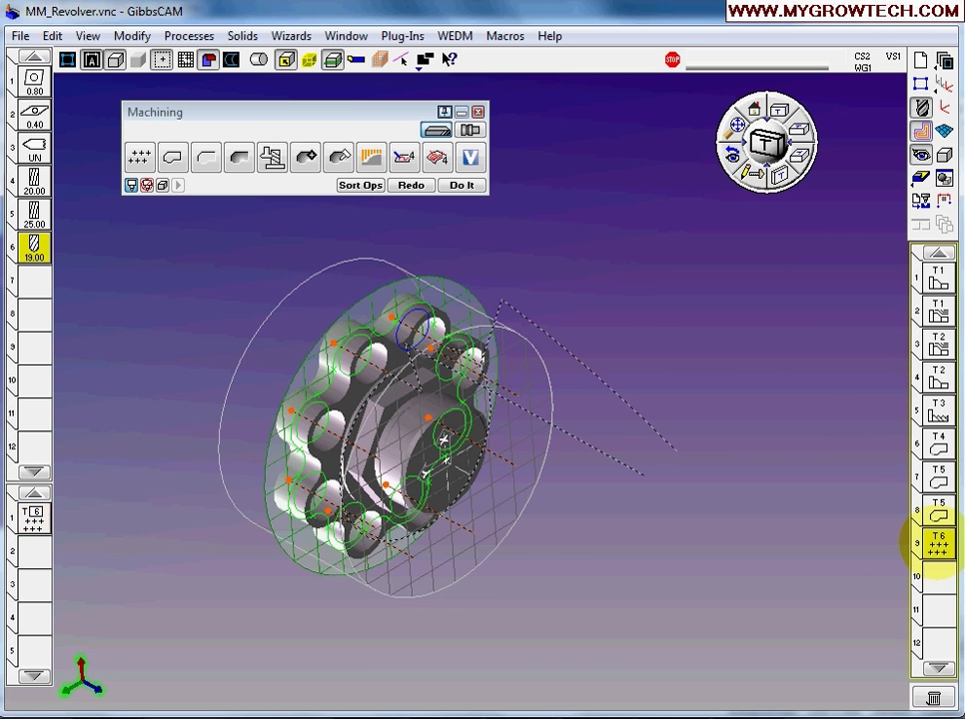
double_click(33, 517)
left_click_drag(154, 221, 303, 198)
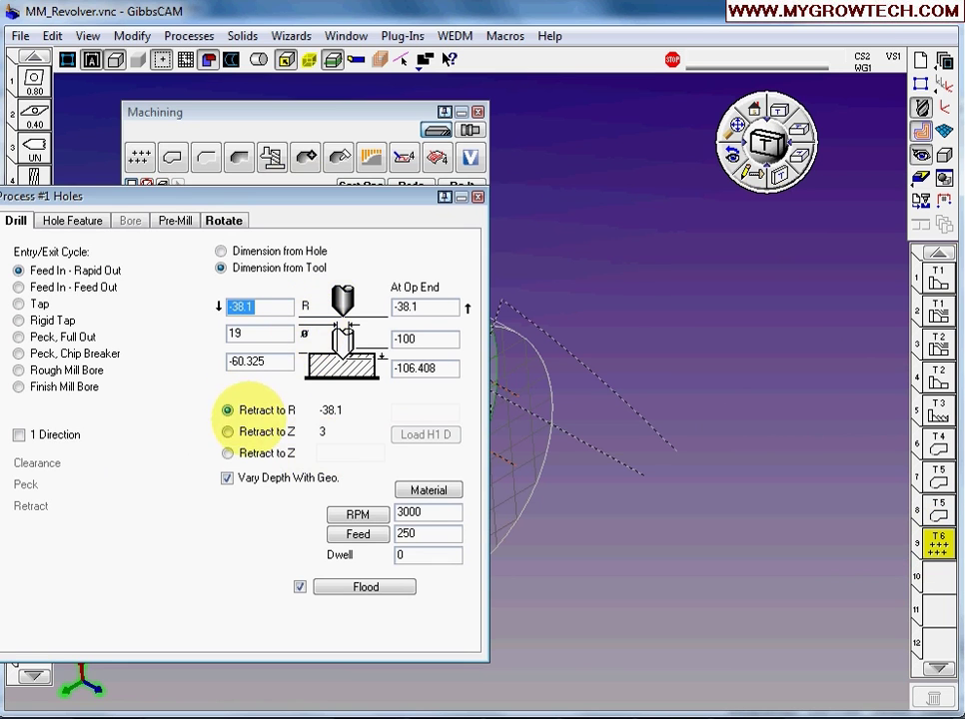
left_click(244, 413)
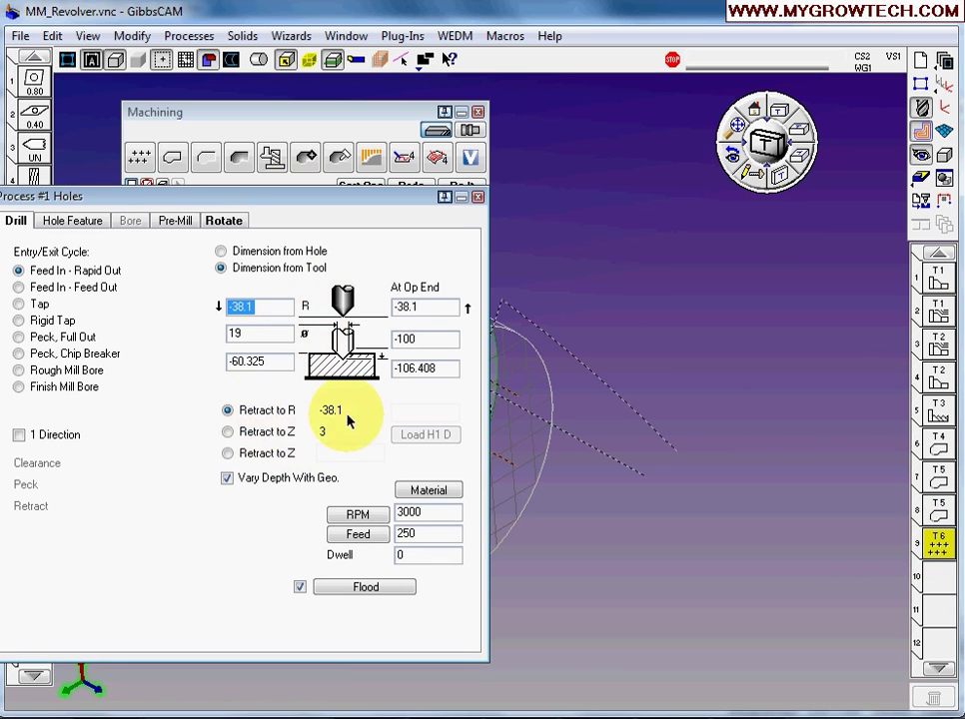
left_click(478, 198)
left_click(409, 187)
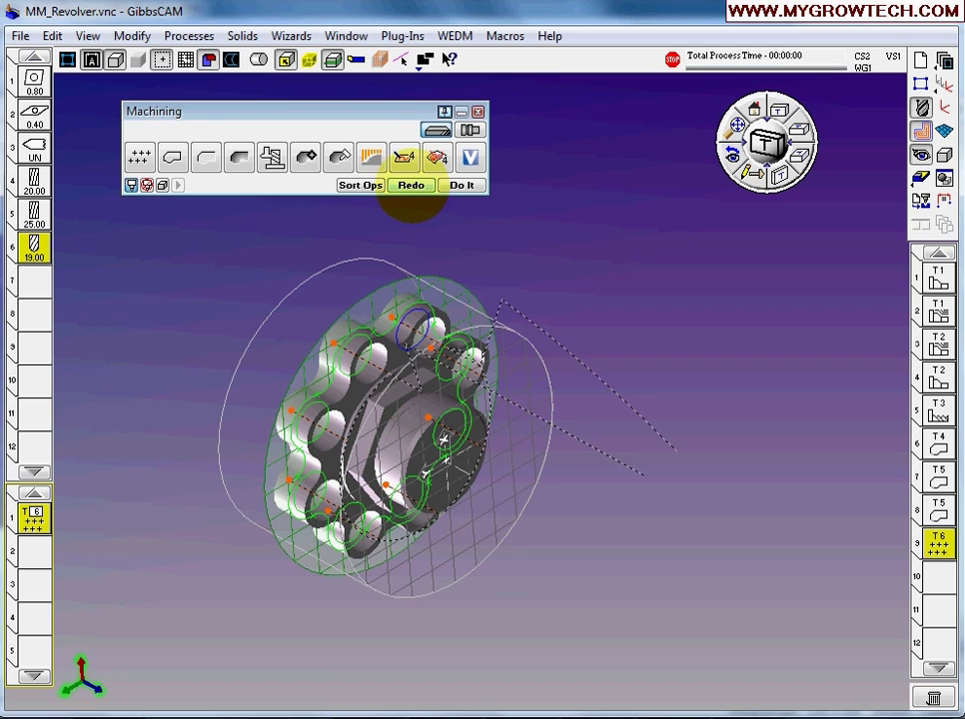
left_click(920, 180)
Step: Rerun the simulation to end of program, checking side and isometric views
left_click_drag(671, 260, 782, 281)
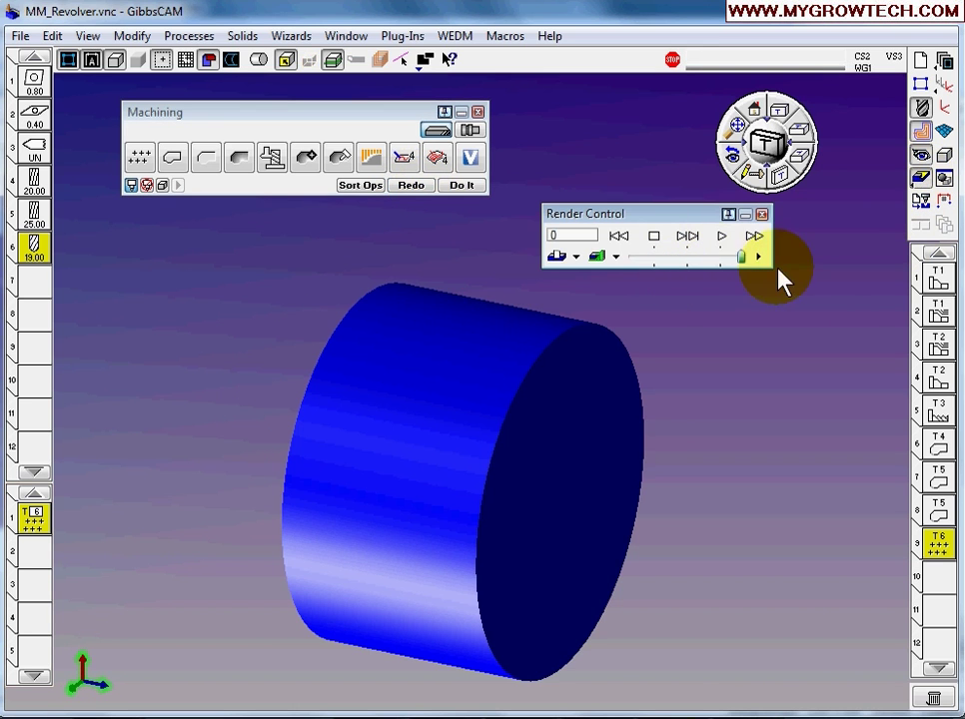
left_click(723, 237)
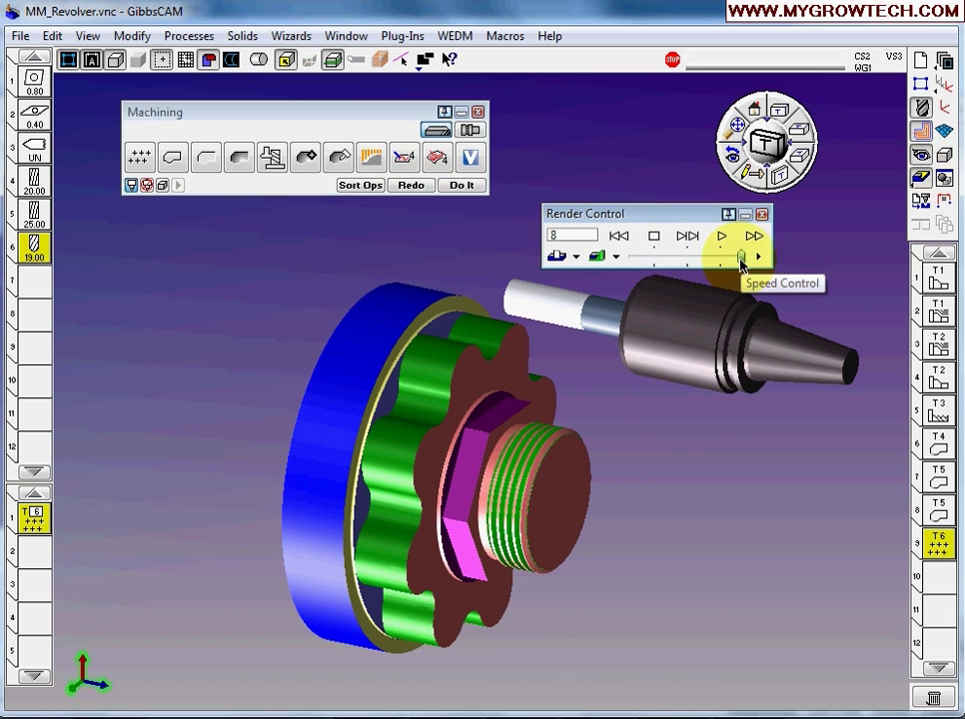
left_click_drag(741, 262, 679, 263)
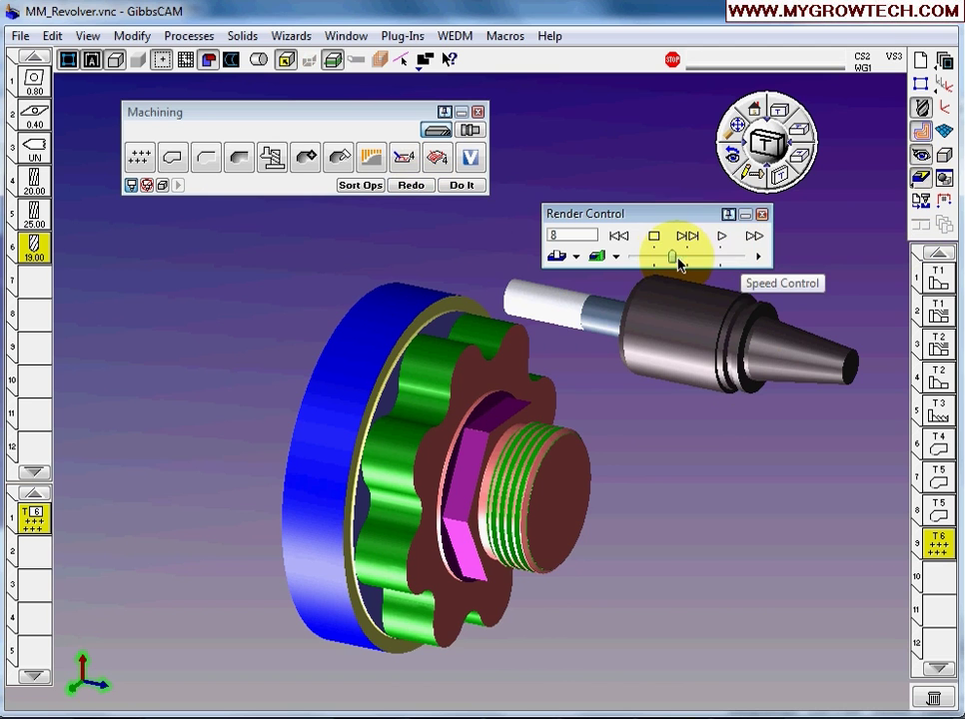
left_click(721, 238)
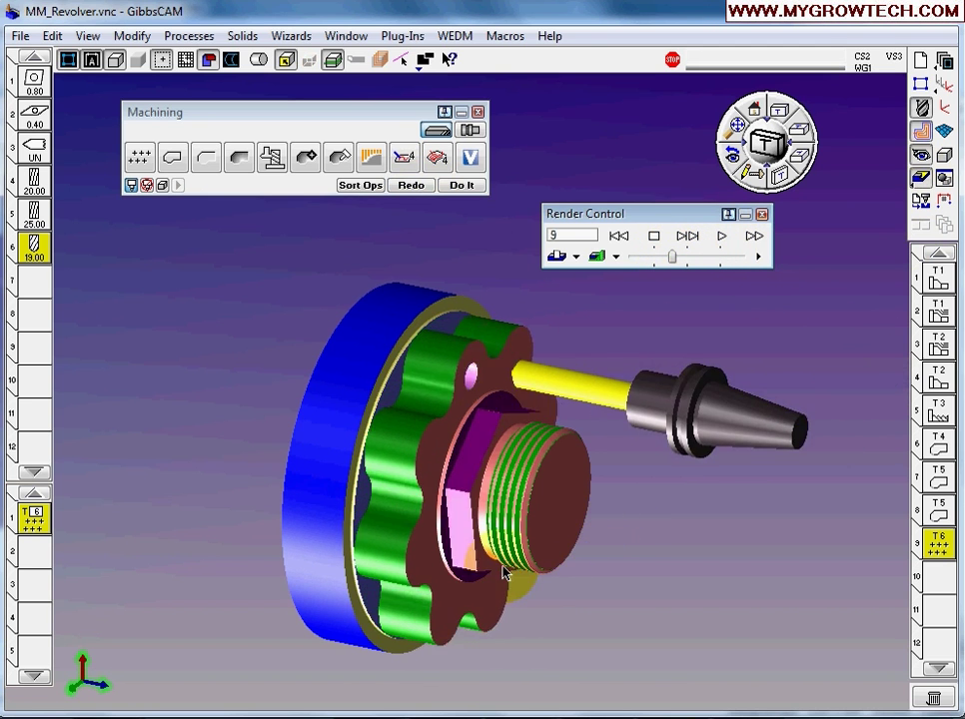
left_click_drag(484, 573, 721, 511)
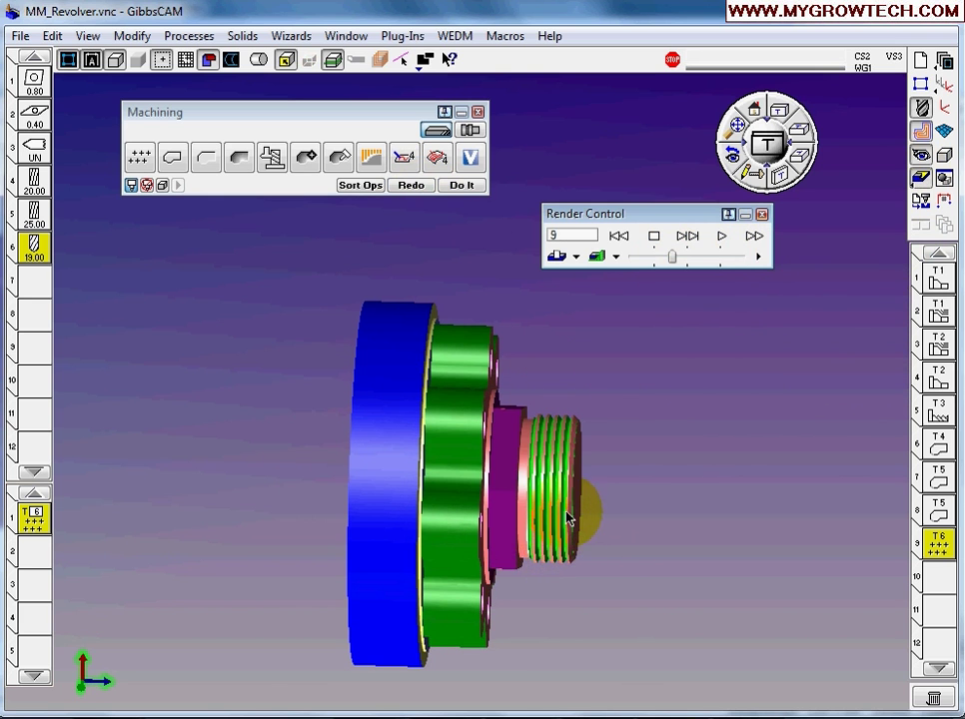
key("ctrl+i")
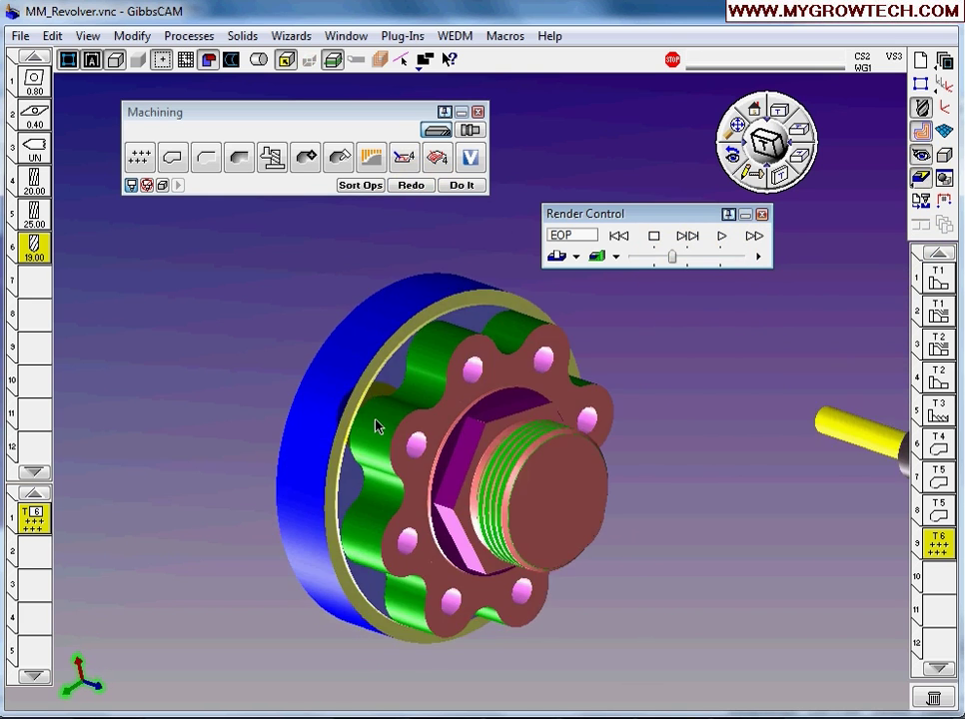
left_click(656, 236)
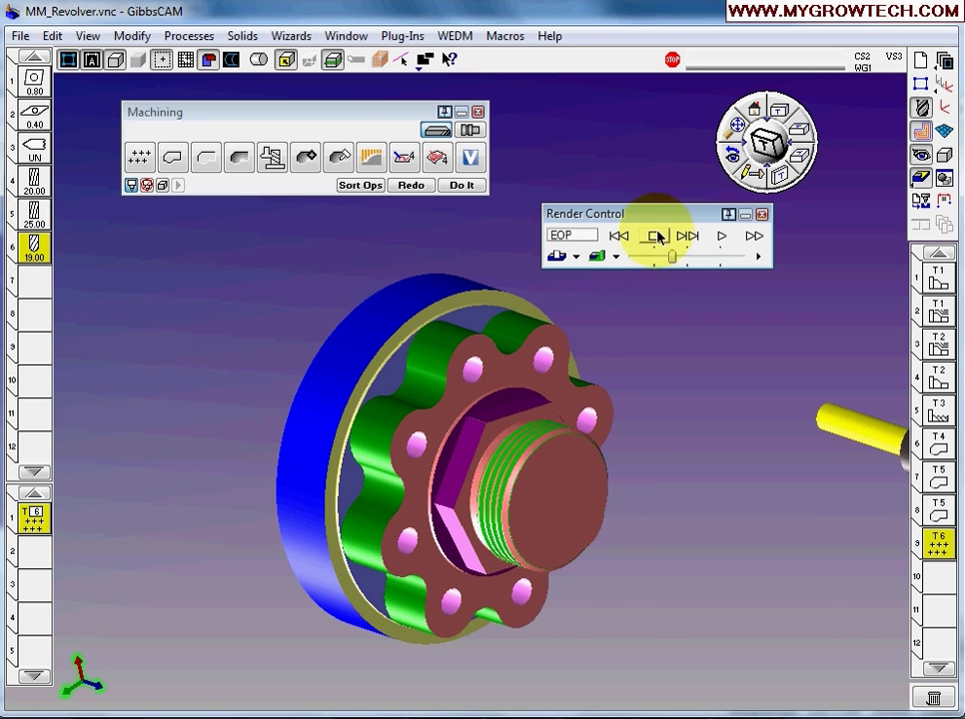
Step: Close the simulation, open the Post Processor, and browse for a post file in the Gibbs folder
left_click(762, 215)
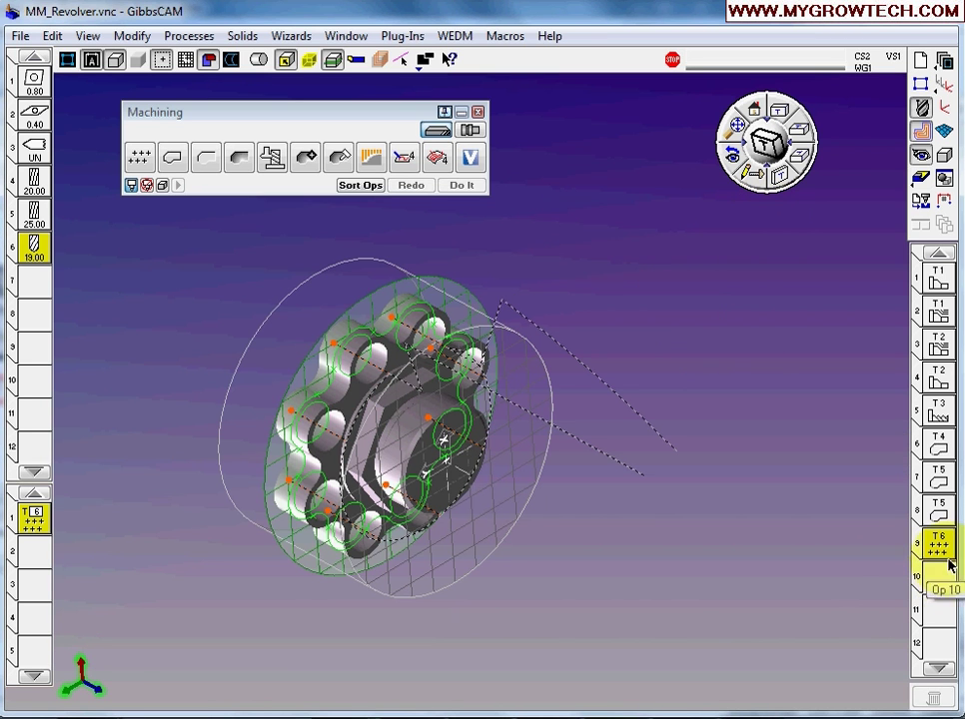
left_click(921, 203)
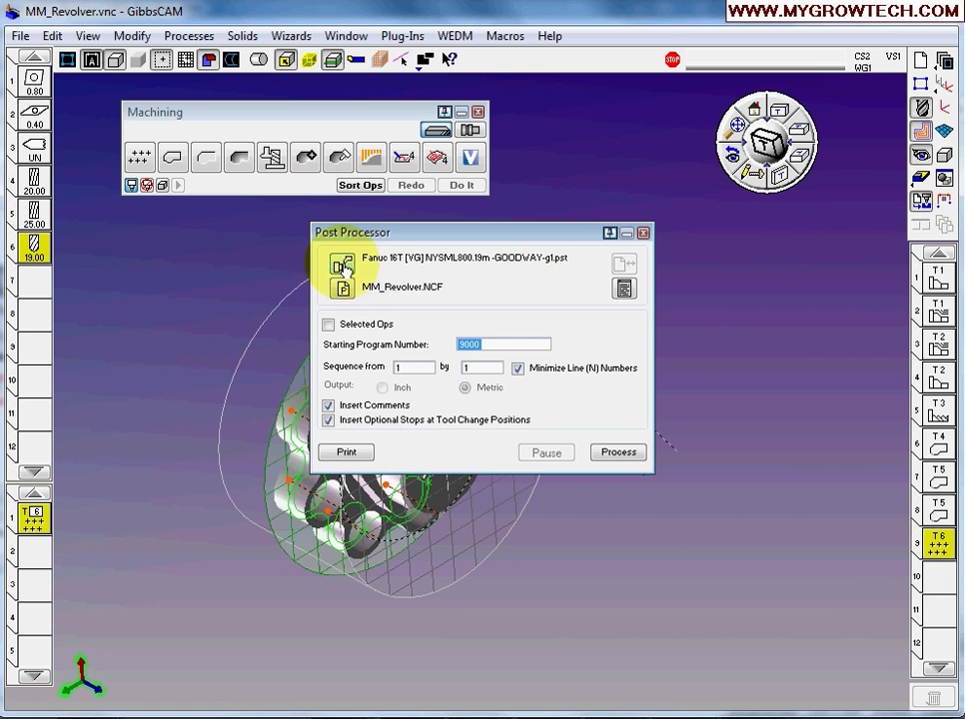
left_click(343, 265)
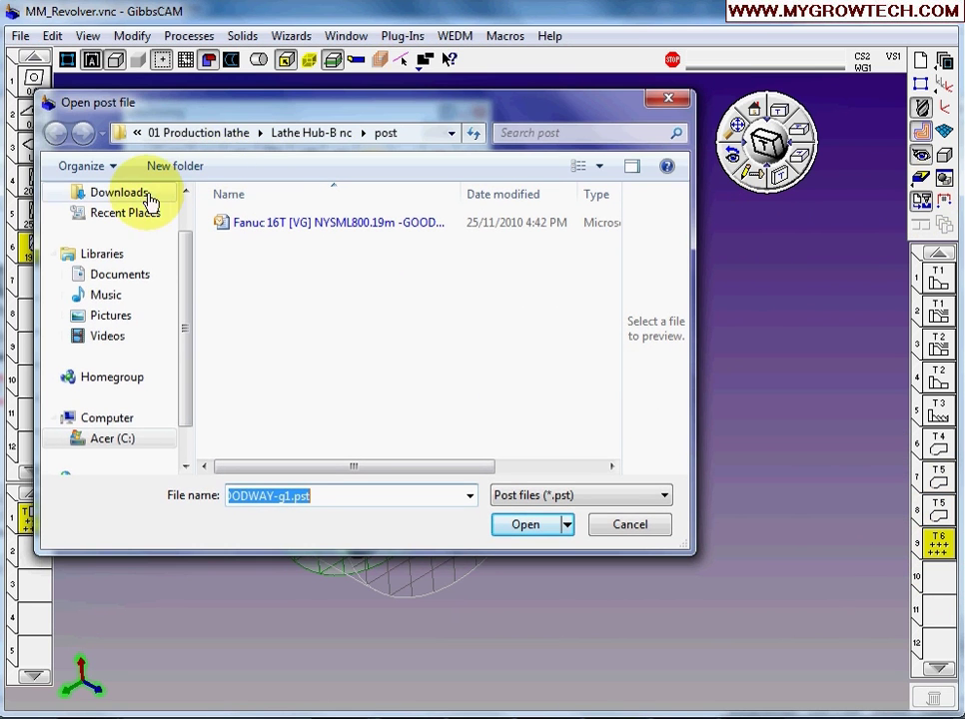
left_click(190, 133)
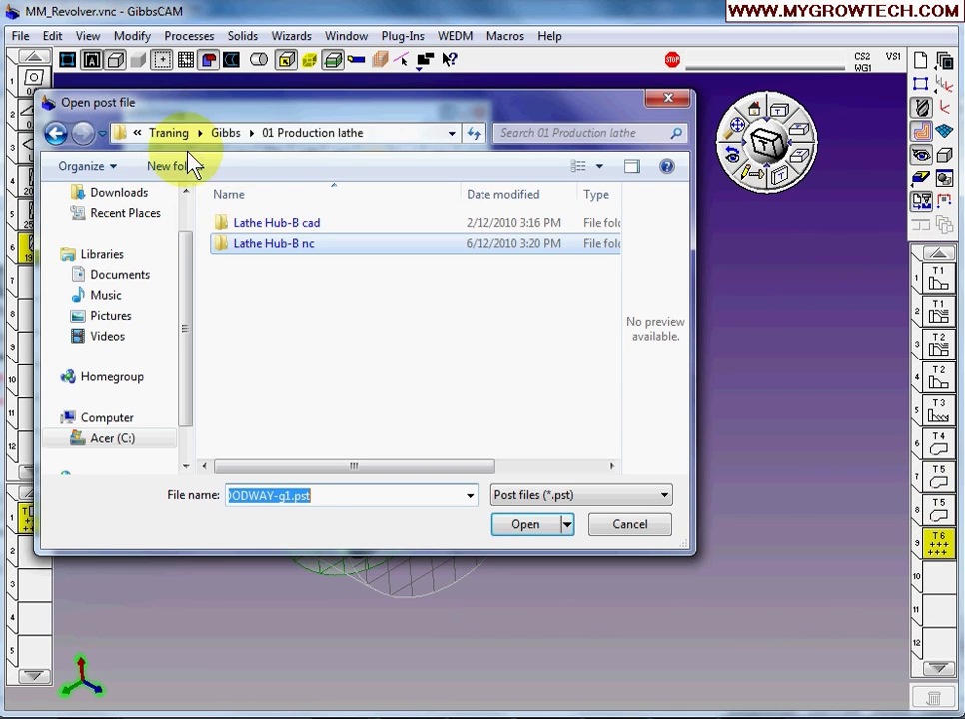
left_click(226, 135)
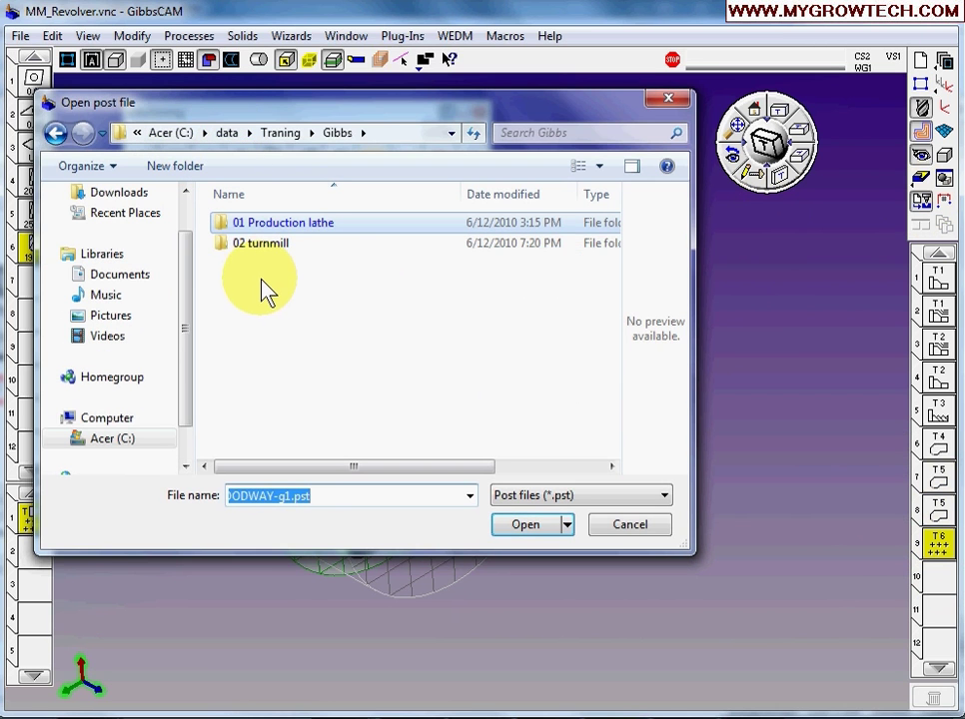